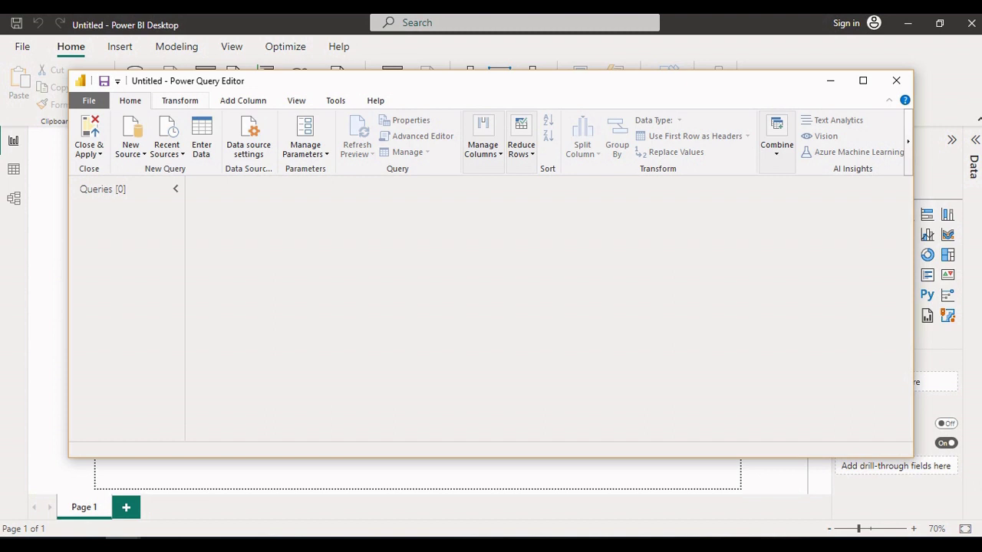
left_click(179, 100)
left_click(243, 100)
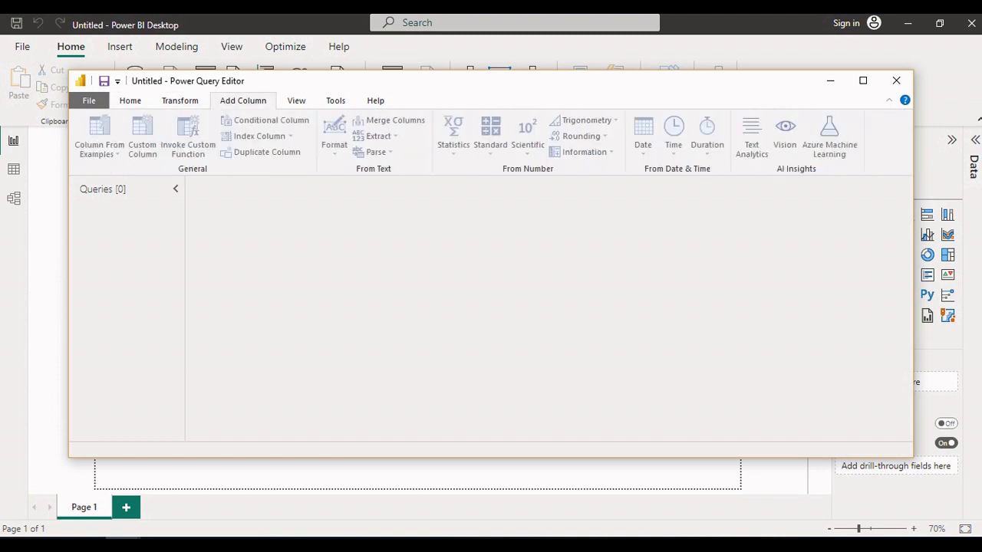
left_click(296, 101)
left_click(335, 100)
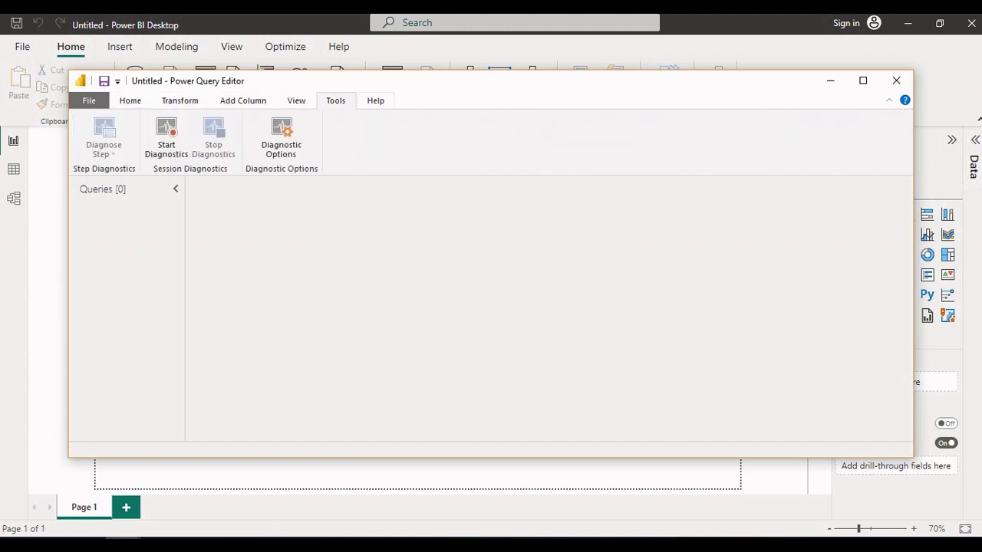
left_click(375, 101)
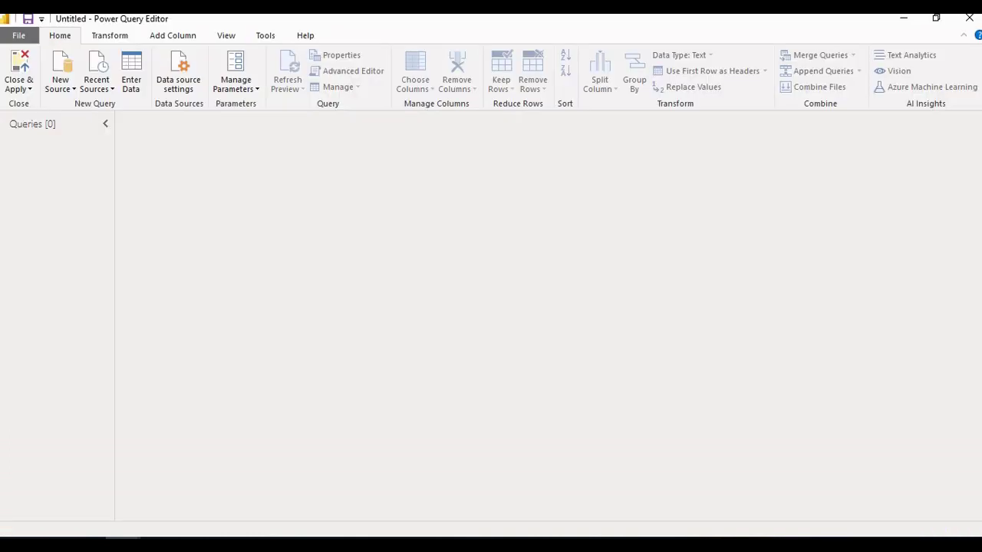
Import Clothing Sale Data.csv from the sample data folder as a Text/CSV source, keeping the suggested import settings.
left_click(60, 84)
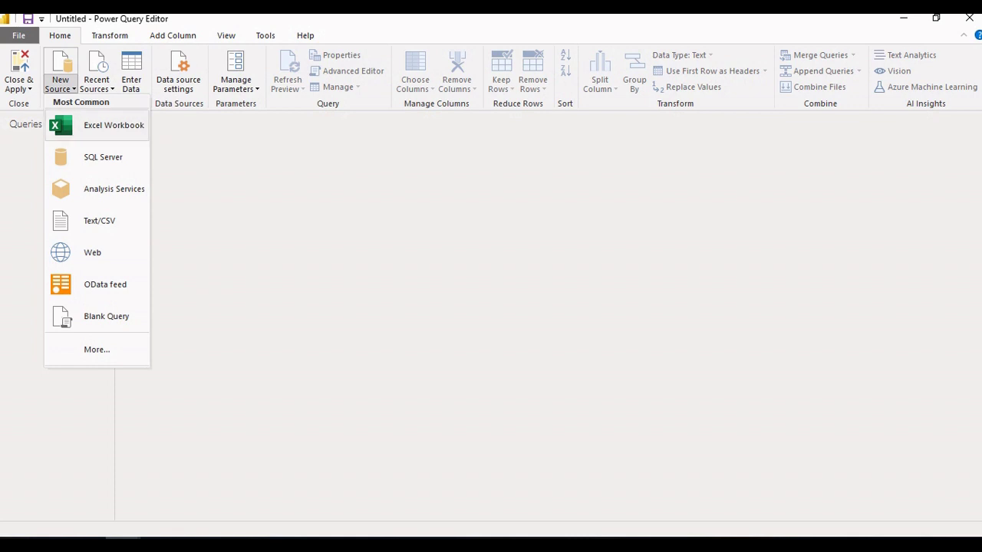
left_click(99, 220)
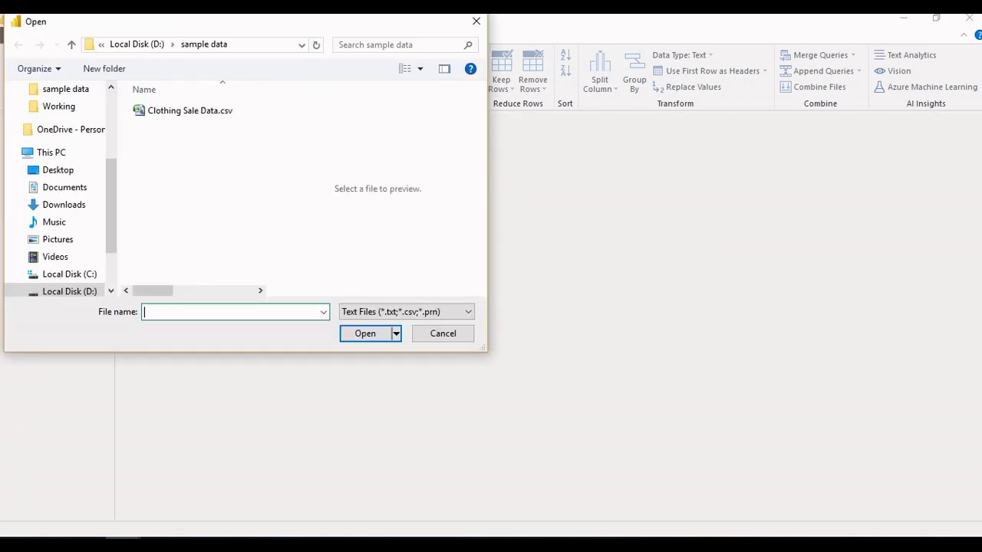
left_click(189, 110)
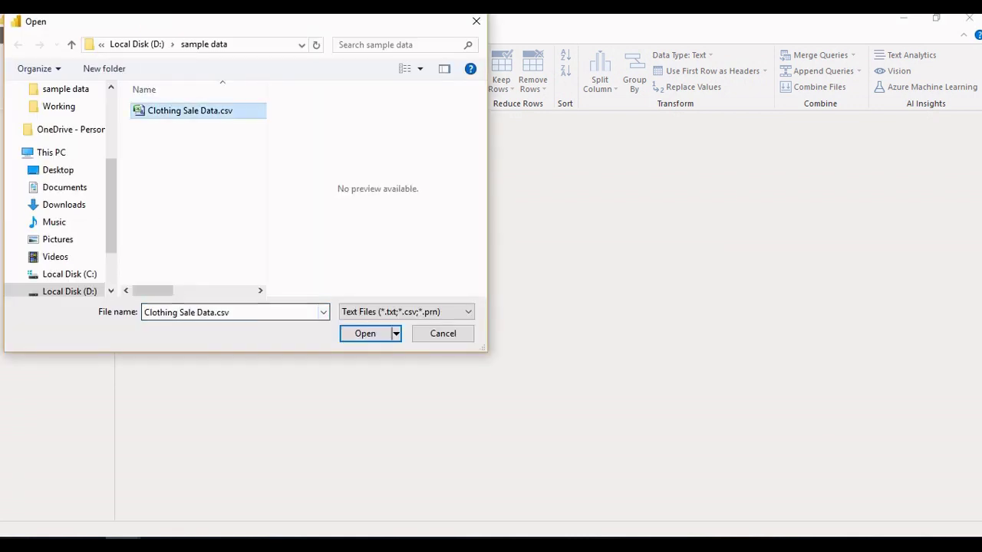
left_click(365, 333)
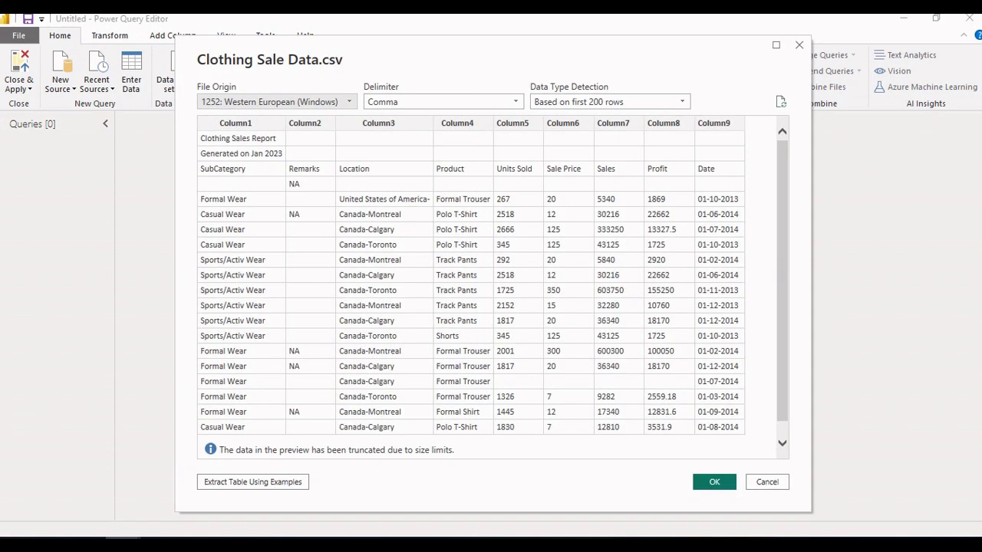
left_click(714, 481)
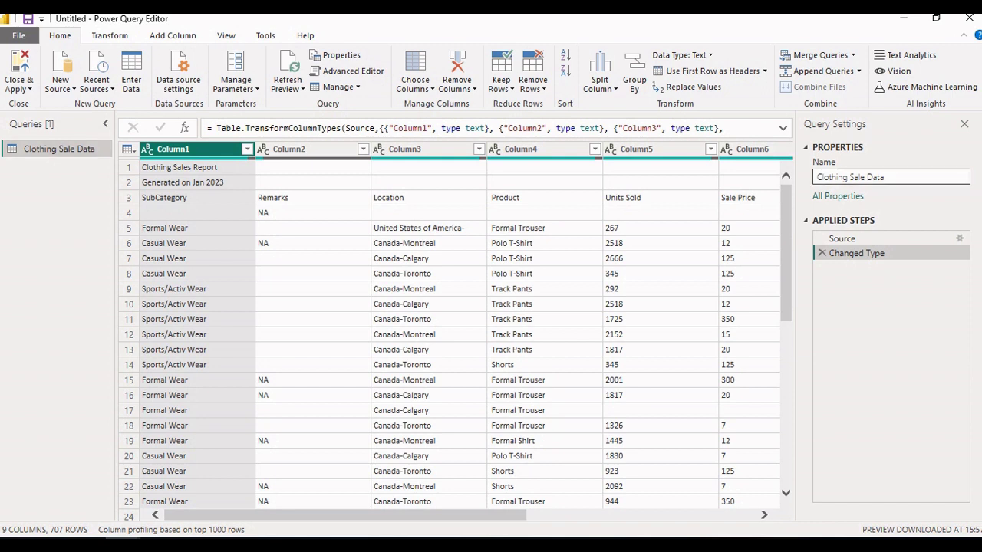
Rename the imported query as Sales Data.
left_click(878, 176)
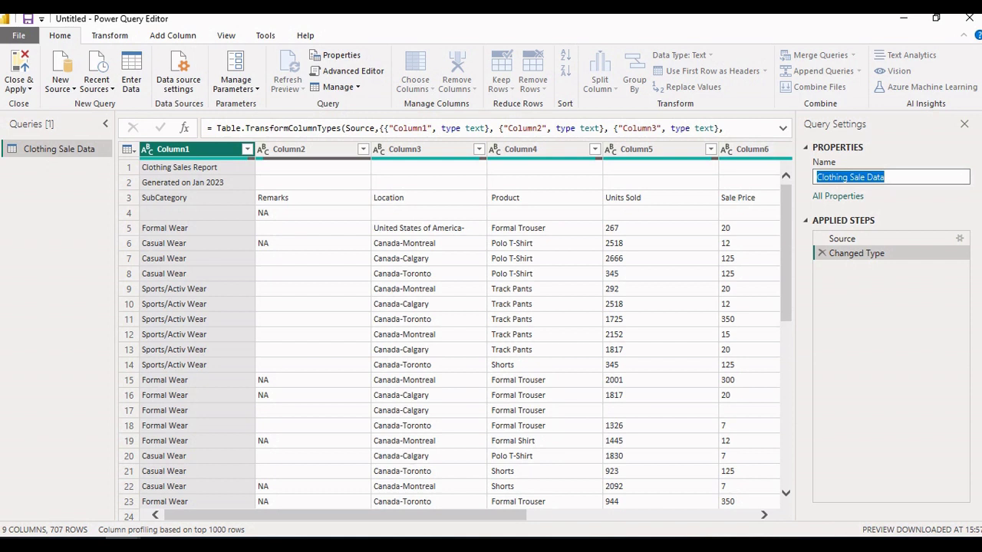
key("BackSpace")
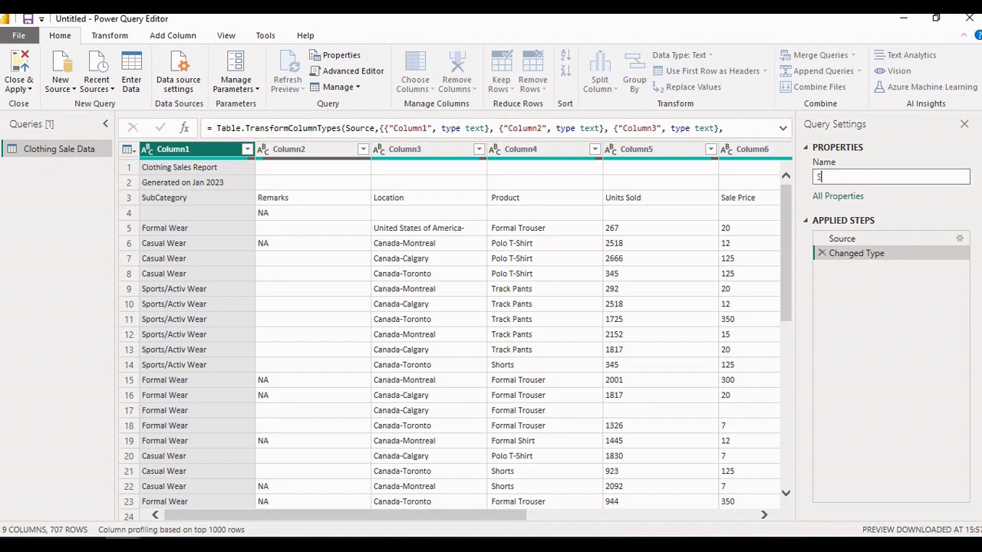
type("Sales Data")
key("Return")
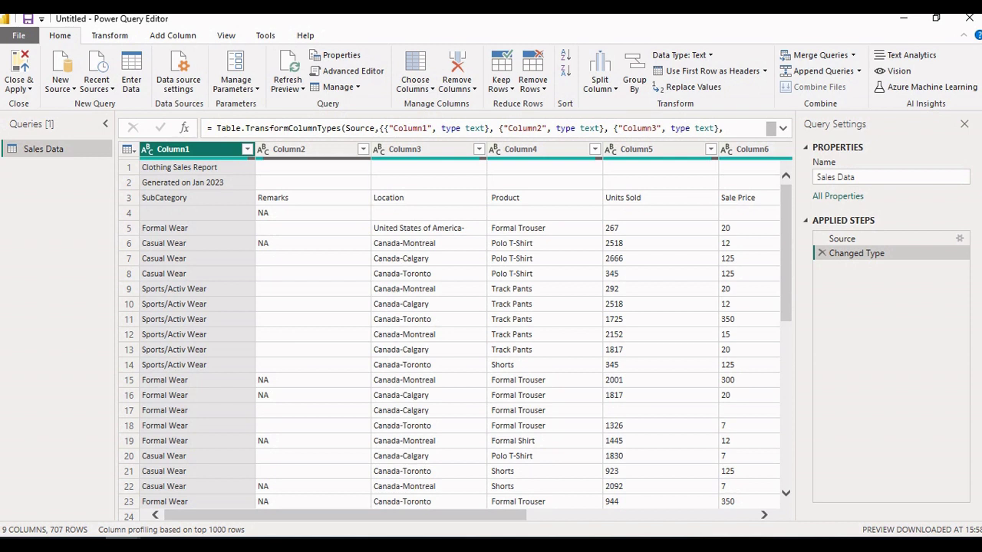
Show the column distribution in the data preview and examine the distinct and unique values of the first columns.
left_click(226, 36)
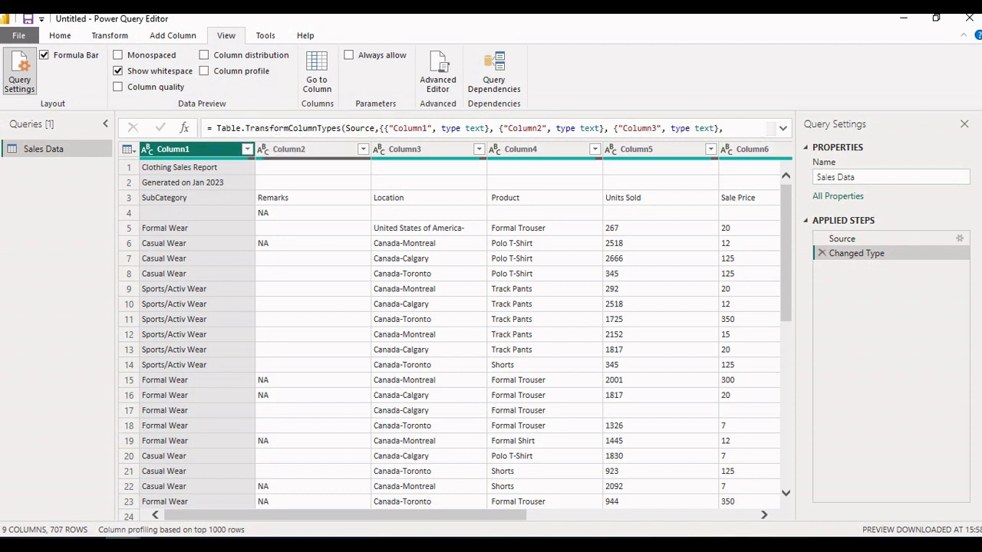
scroll(452, 334, "down", 8)
scroll(452, 334, "up", 8)
left_click(204, 55)
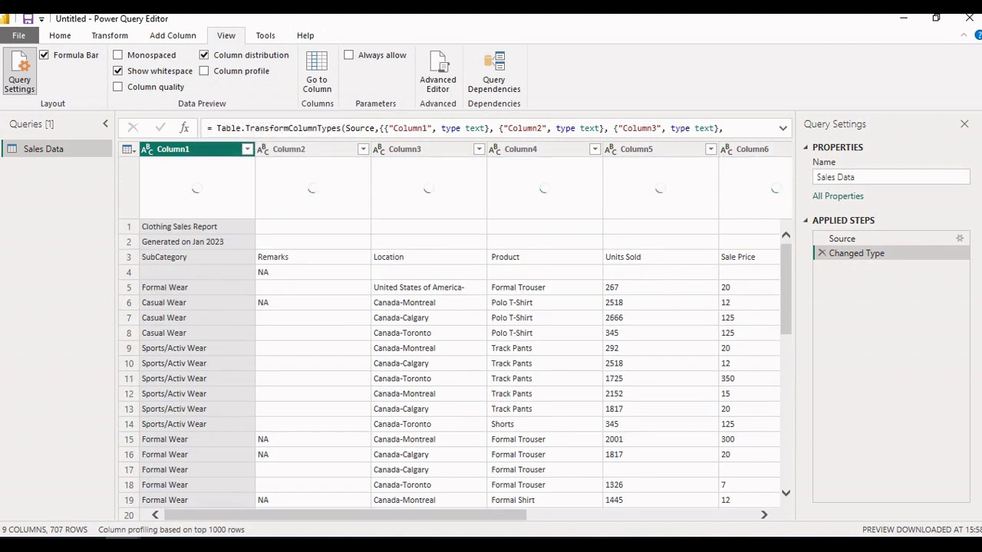
mouse_move(196, 216)
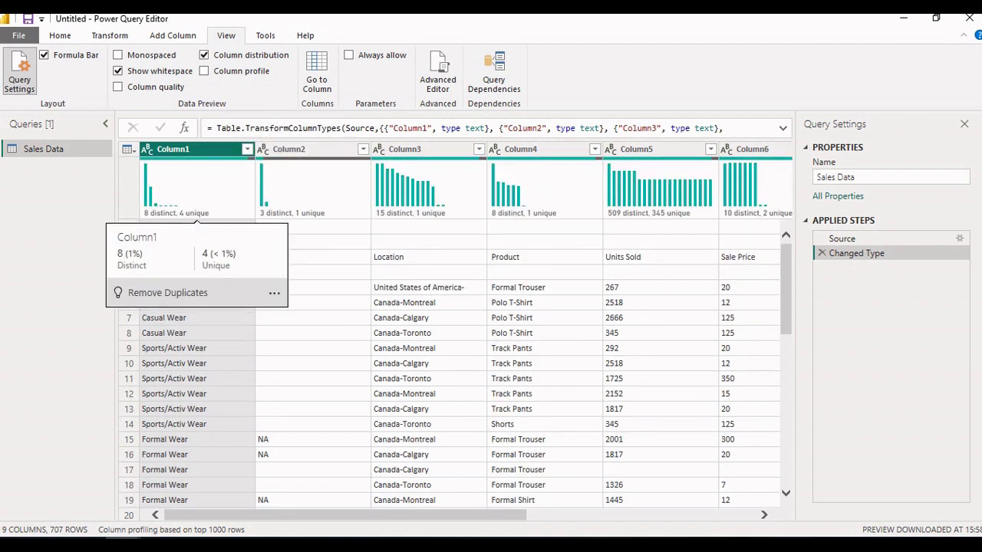
key("Right")
key("Right")
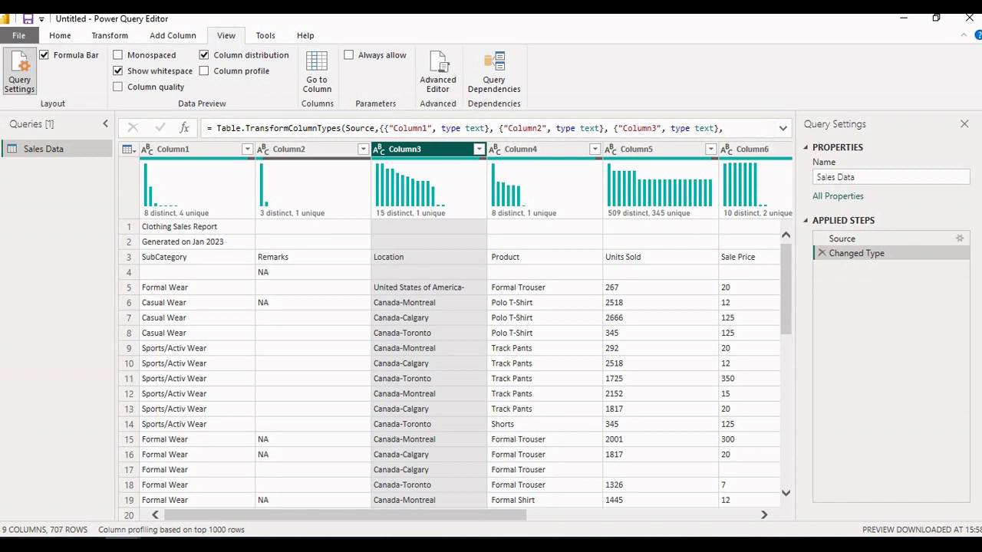
Show the column quality in the data preview and examine the valid, error and empty shares of the columns.
left_click(117, 86)
mouse_move(197, 180)
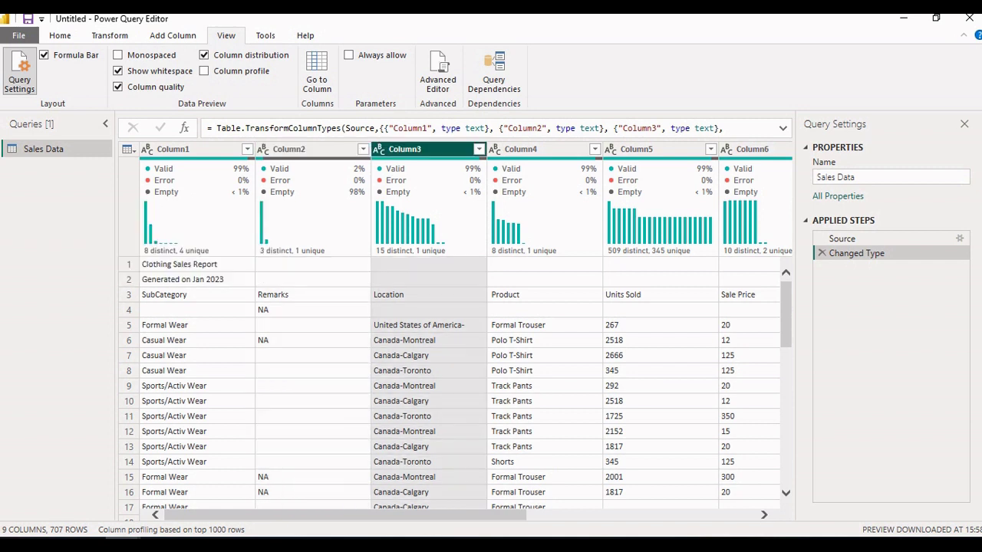
left_click(541, 149)
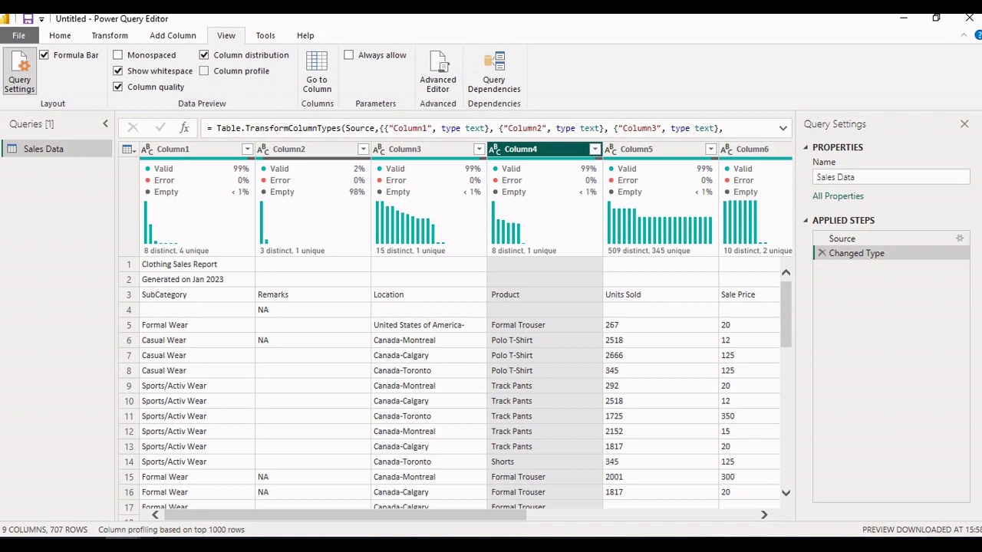
Show the column profile and examine the statistics and value distribution of Column3 and Column2.
left_click(204, 71)
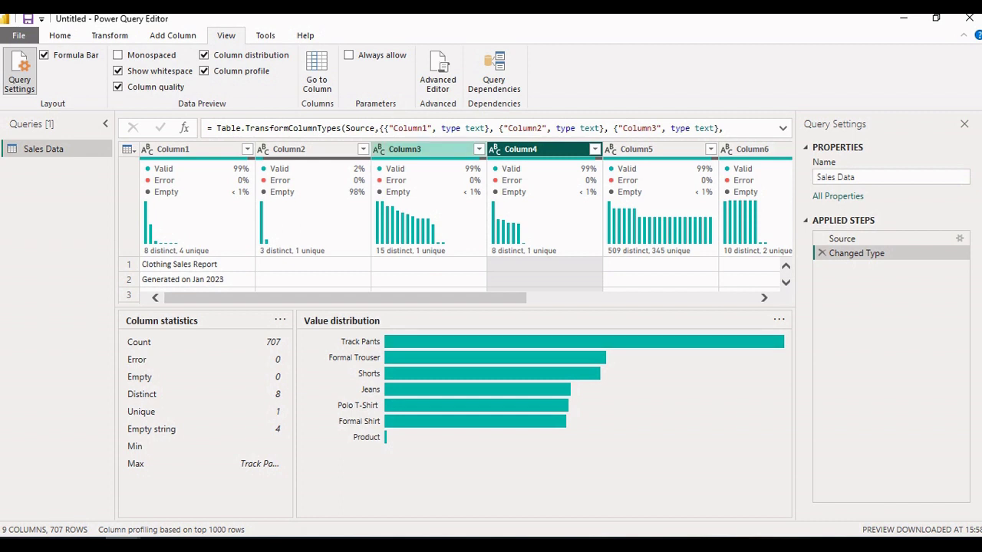
left_click(428, 148)
left_click(309, 149)
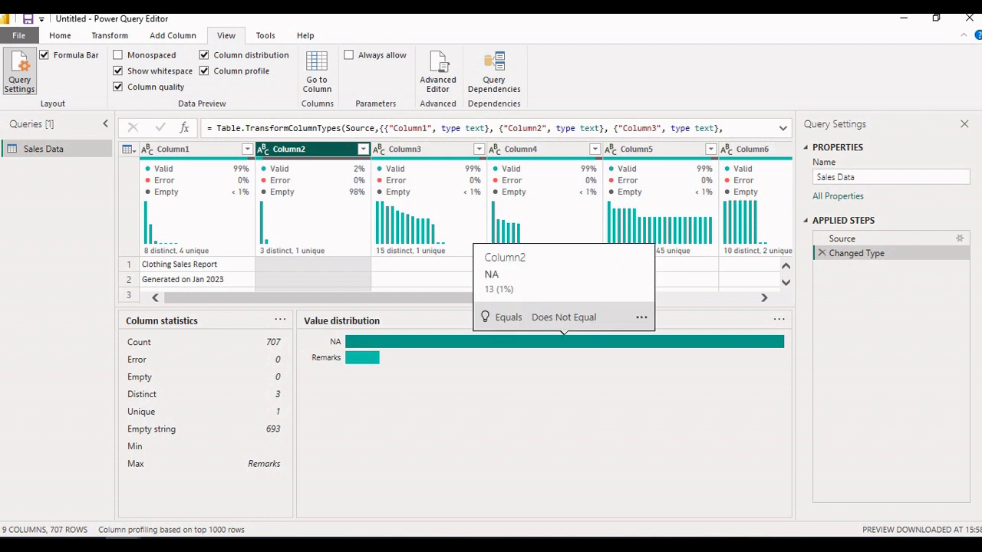
mouse_move(362, 358)
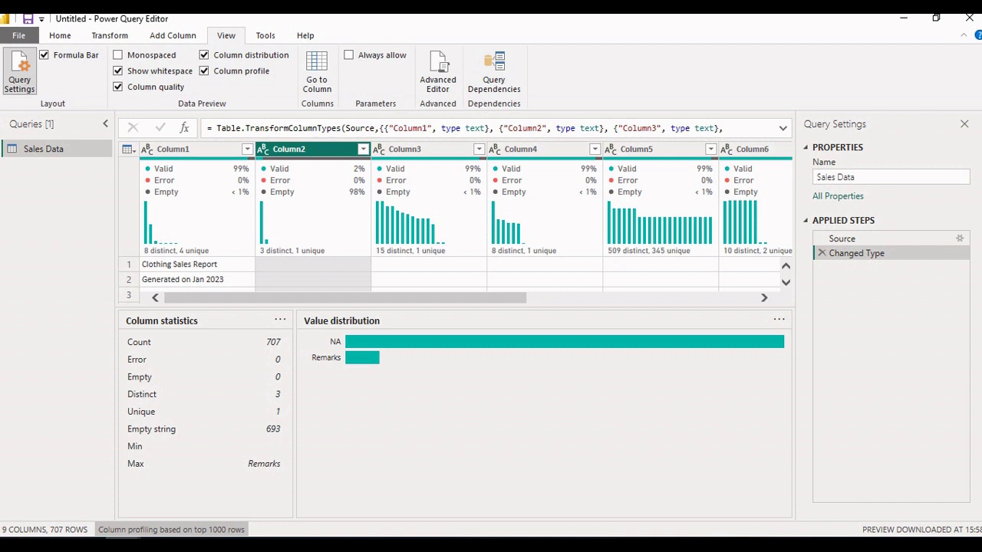
Base the column profiling on the entire data set instead of the top 1000 rows.
left_click(170, 529)
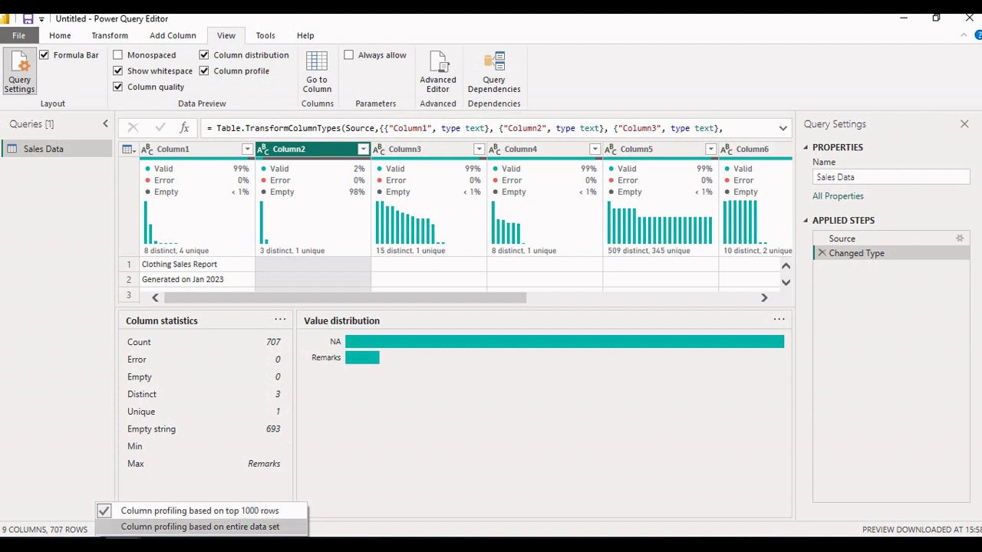
left_click(200, 527)
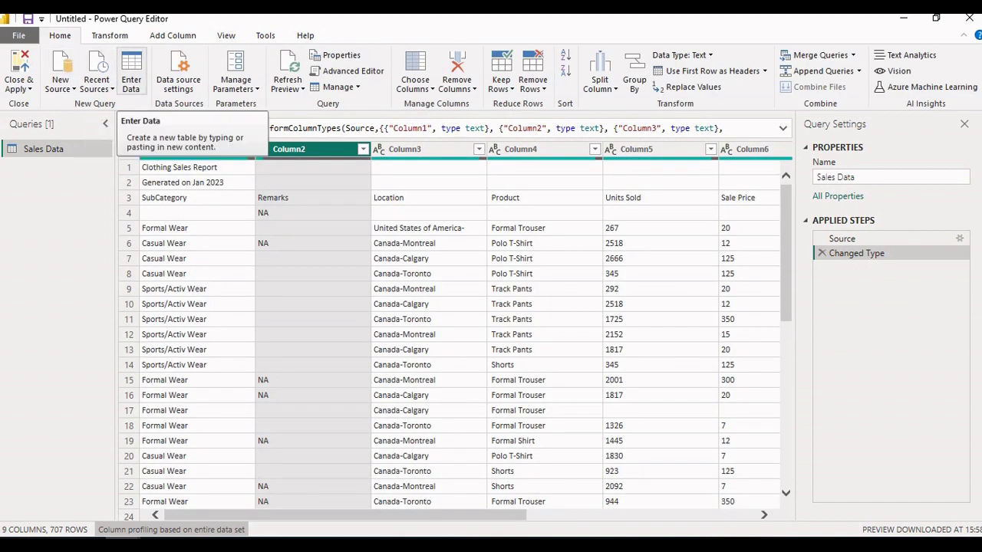
Look at the form for manually creating a table and at the data source settings of the current file.
left_click(131, 73)
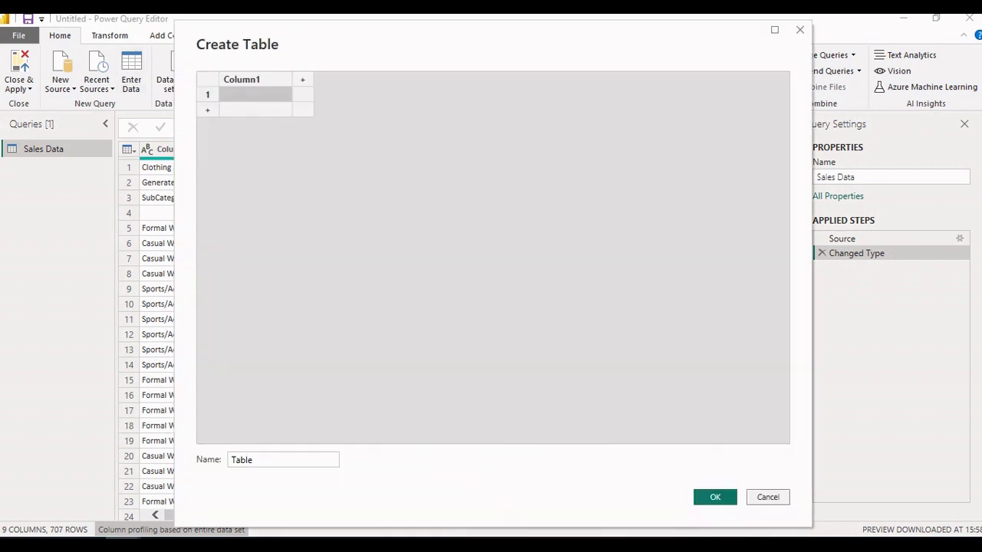
left_click(767, 497)
left_click(178, 76)
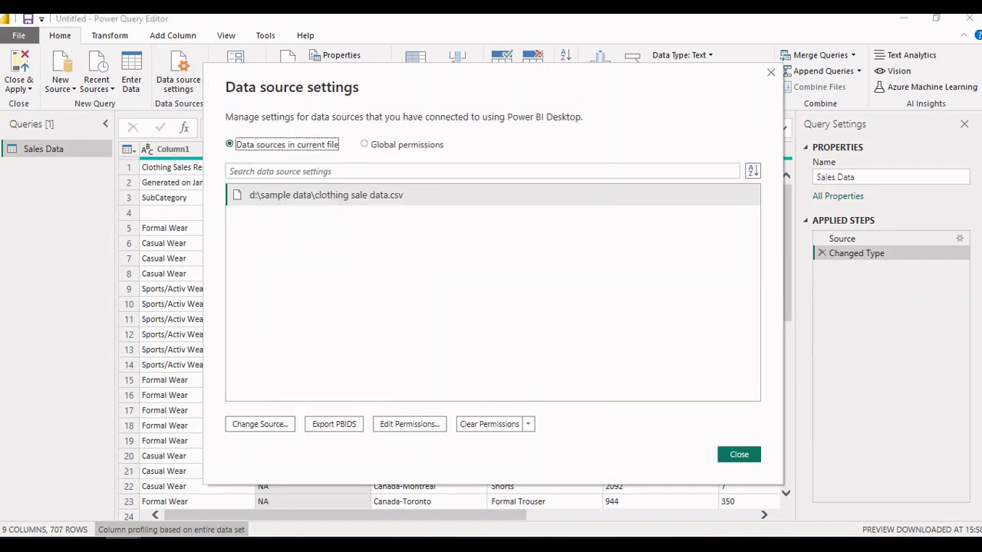
left_click(739, 454)
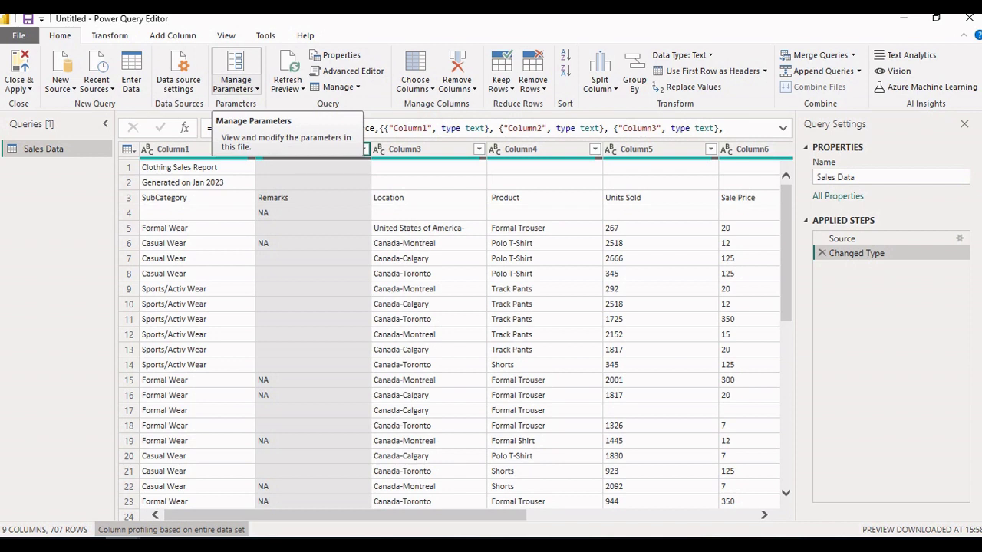
left_click(235, 86)
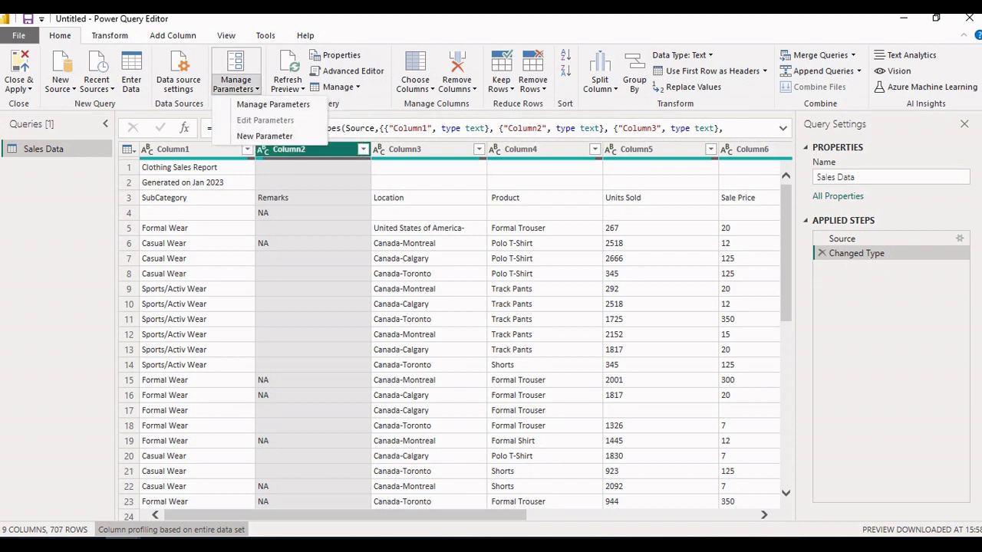
key("Escape")
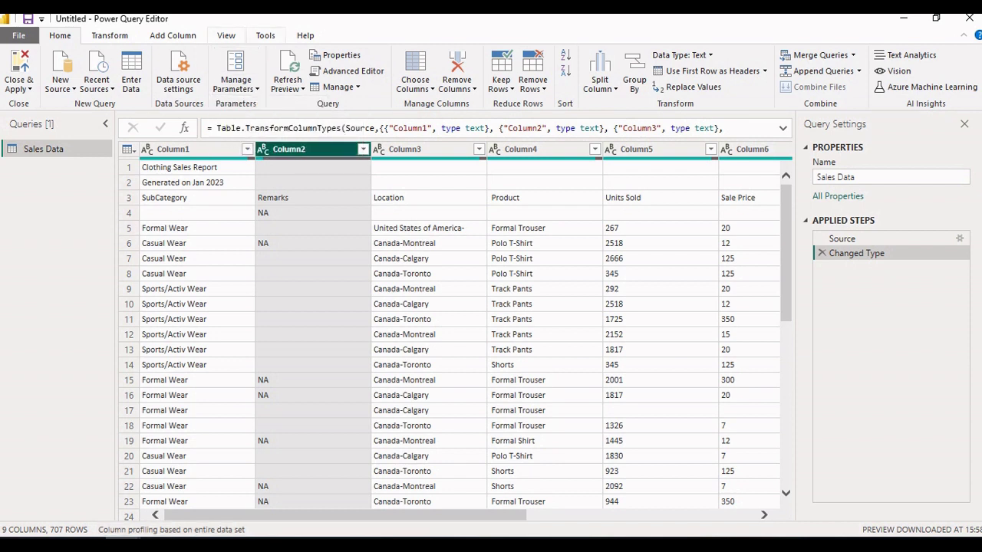
left_click(225, 36)
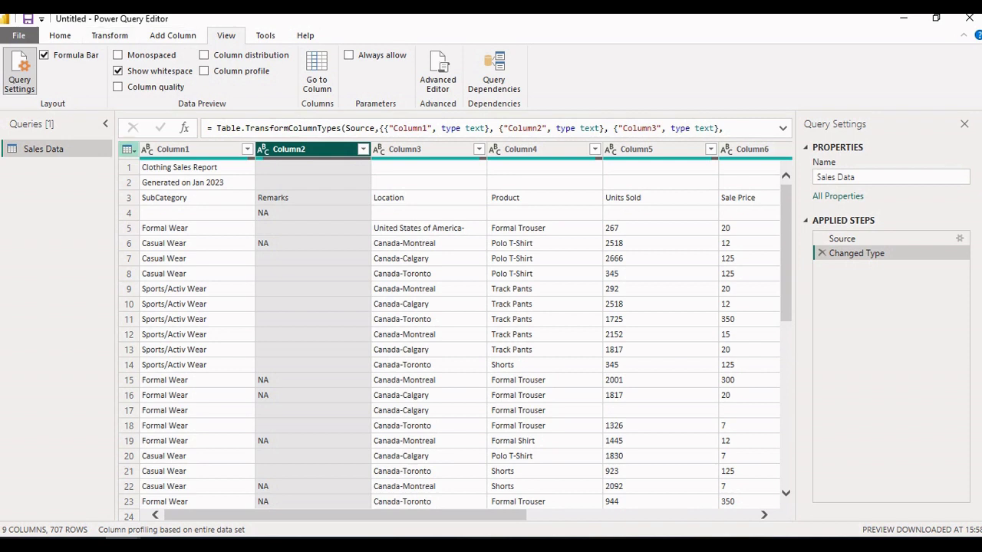
left_click(60, 35)
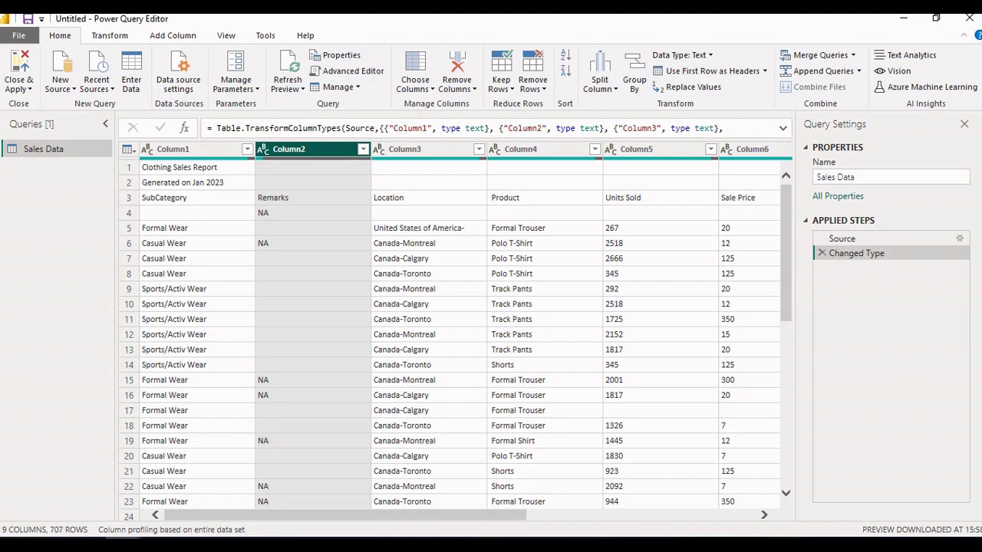
mouse_move(345, 514)
left_mouse_down()
mouse_move(574, 515)
mouse_move(345, 515)
left_mouse_up()
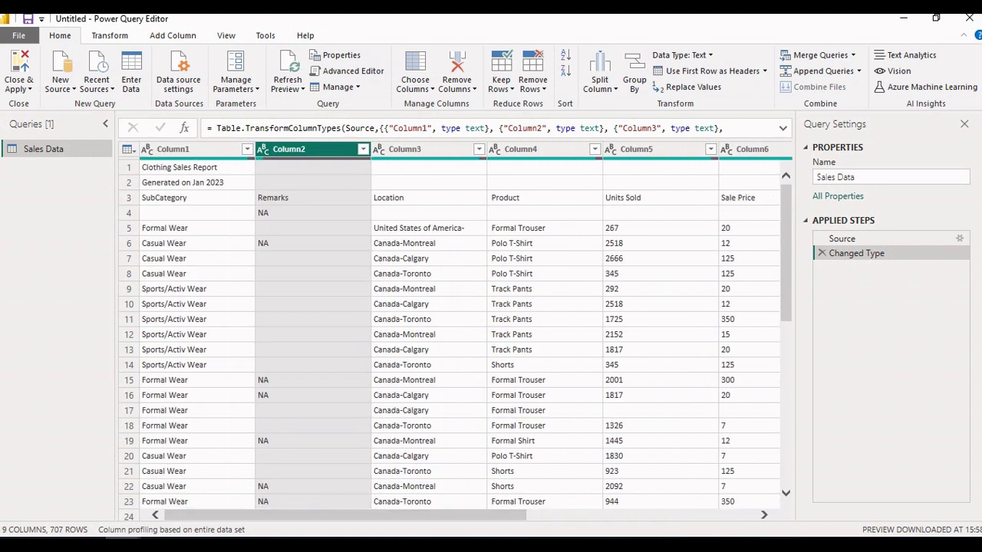
left_click(127, 148)
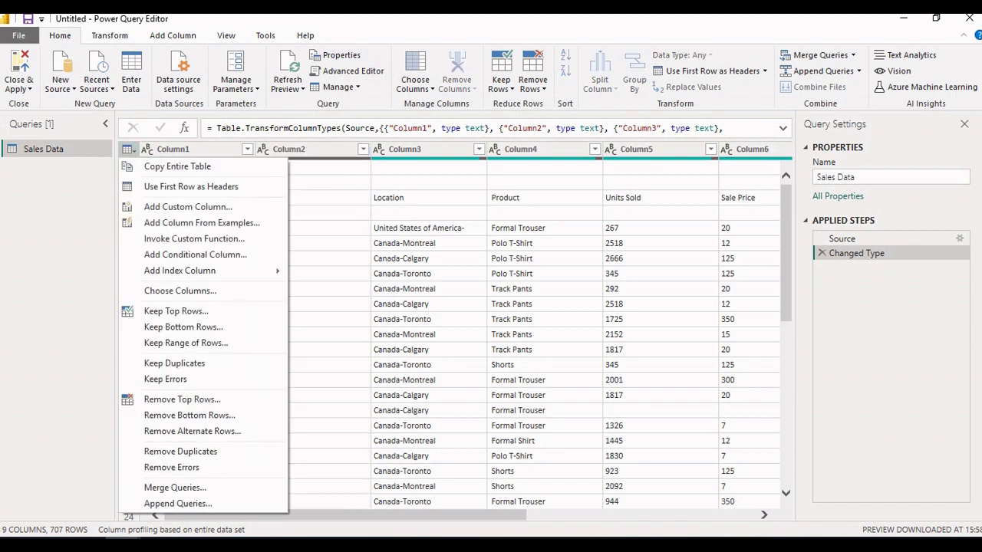
key("Escape")
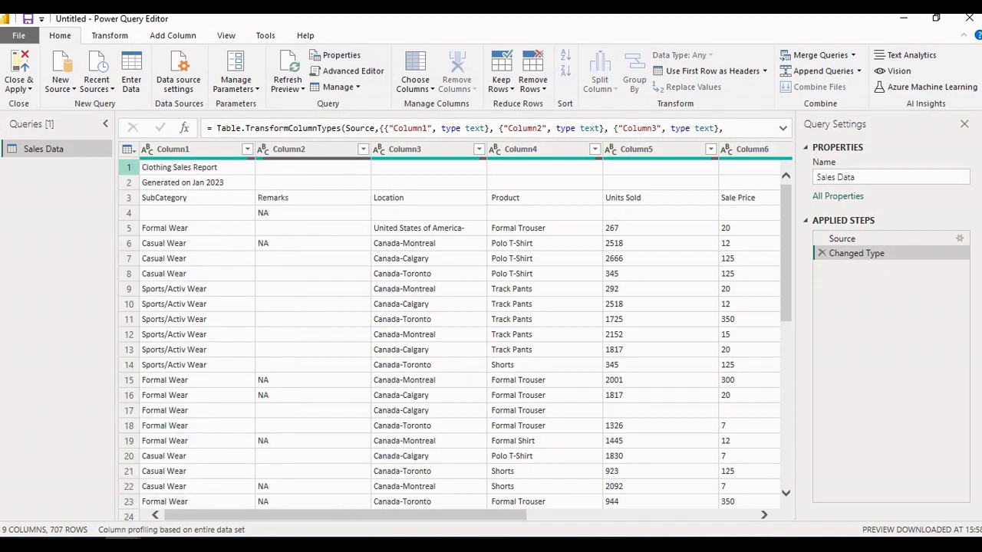
Inspect the two report title rows above the headers and the available row-removal options.
left_click(129, 167)
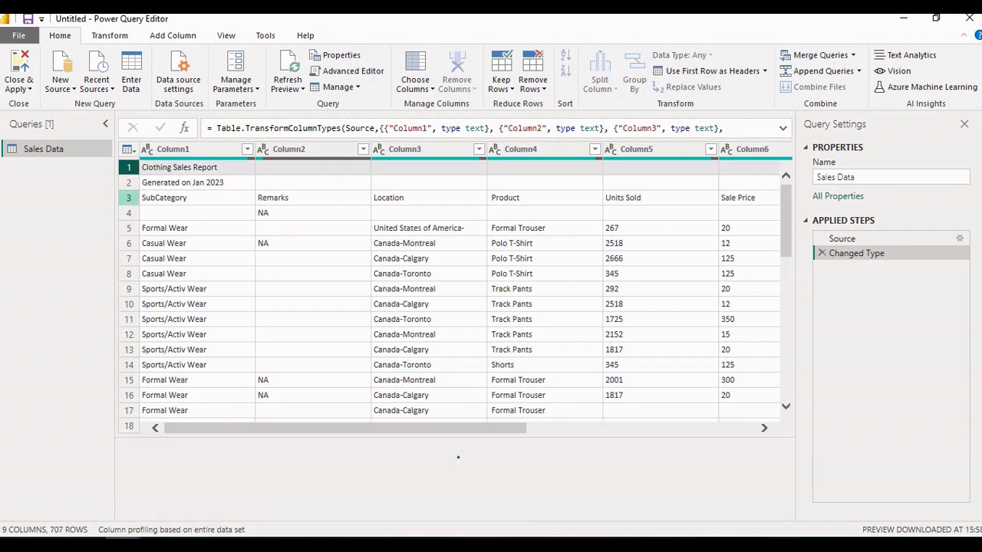
left_click(129, 182)
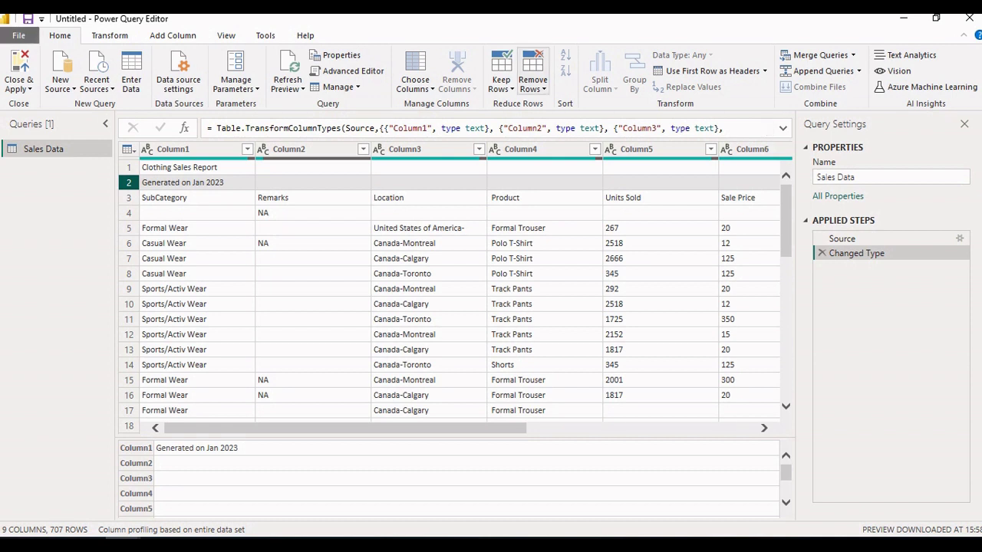
left_click(532, 84)
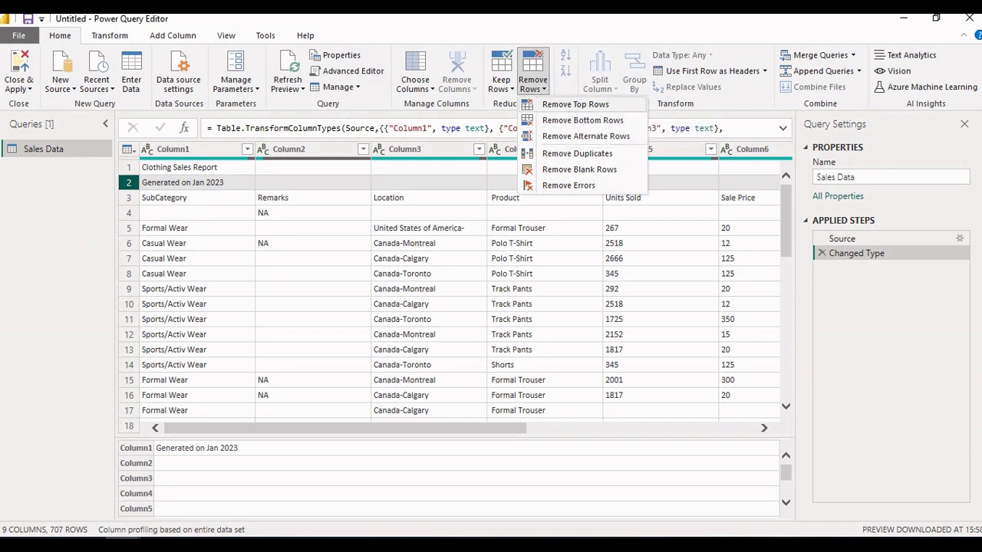
key("Escape")
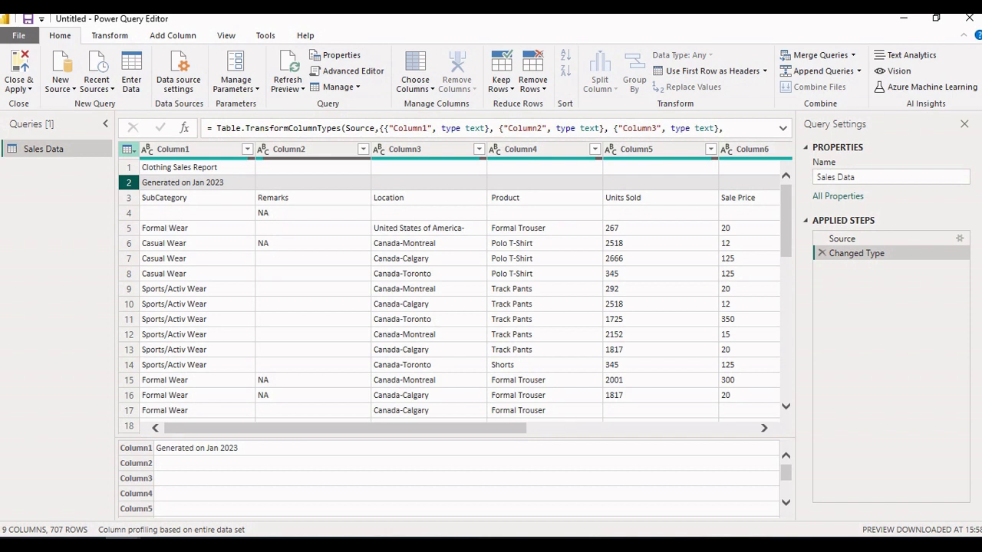
Try removing the top 2 rows from the table, and delete that applied step.
left_click(127, 149)
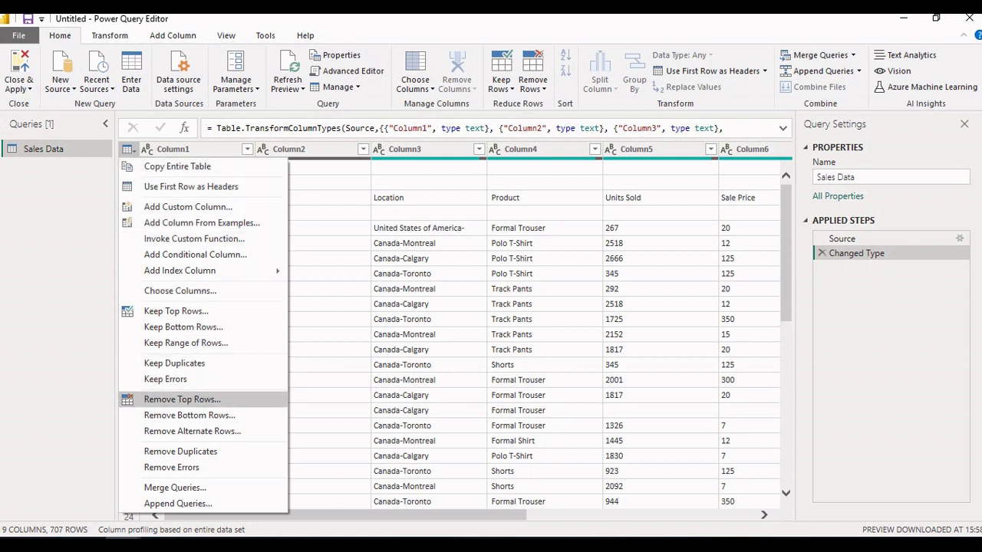
left_click(181, 398)
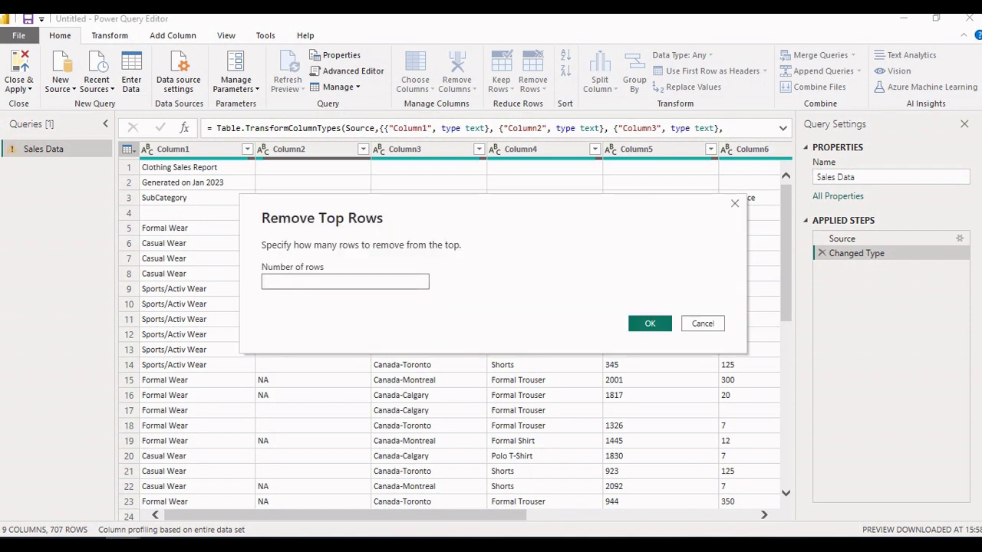
type("2")
key("Return")
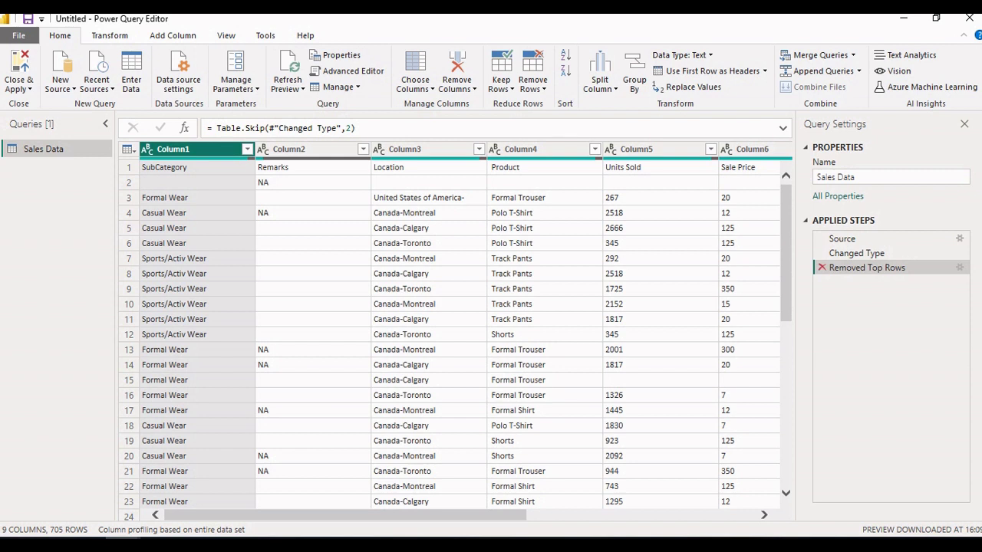
left_click(821, 267)
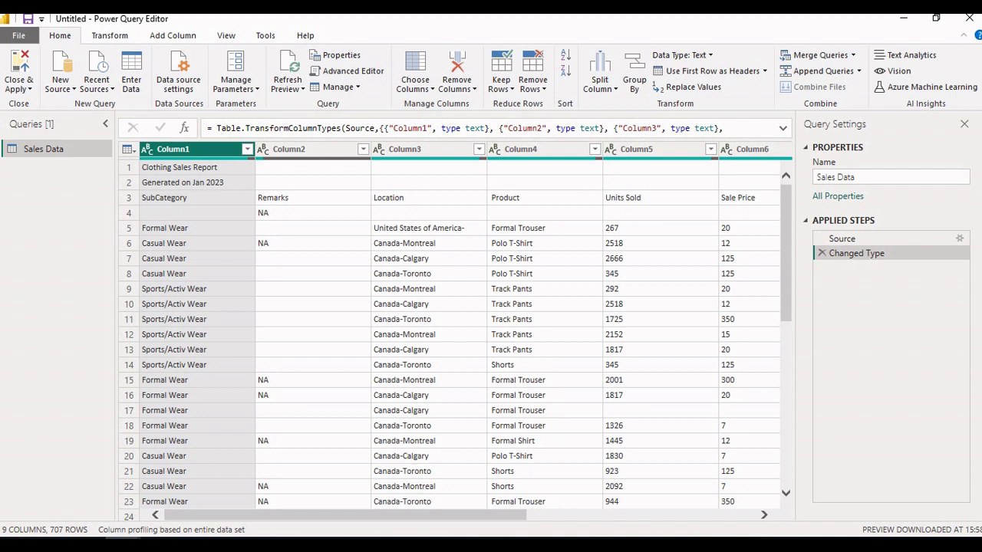
Remove the top 2 rows from the table and promote the SubCategory, Remarks, Location row to column headers.
left_click(127, 148)
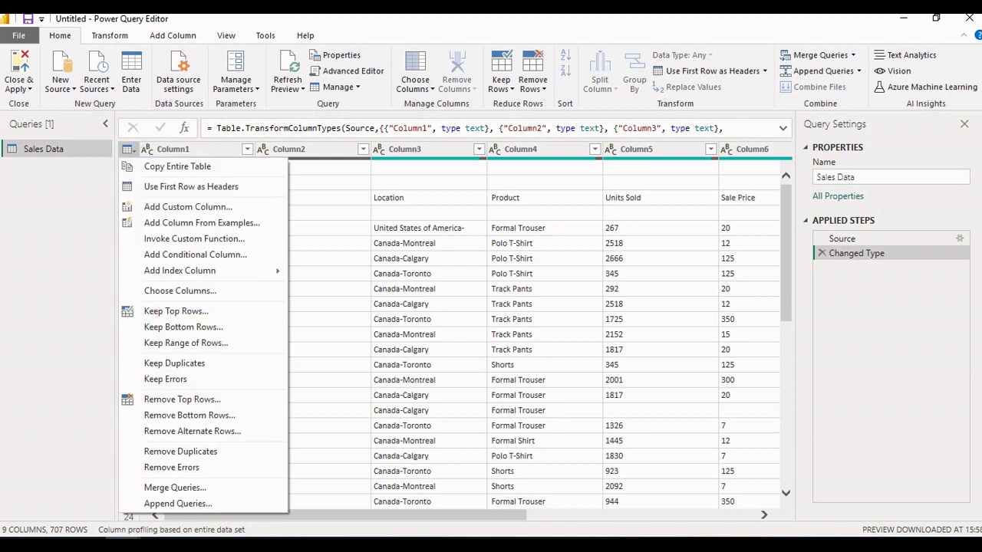
left_click(182, 399)
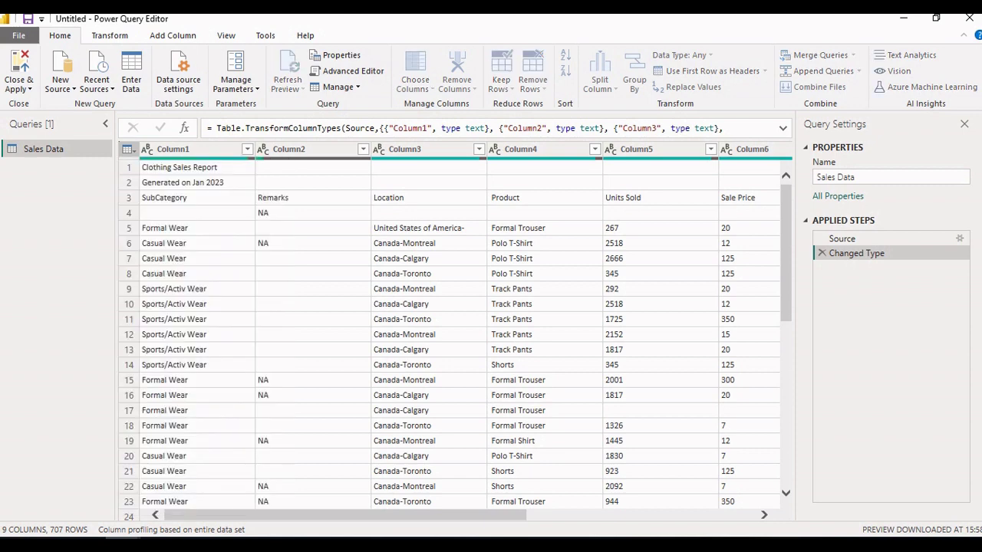
type("2")
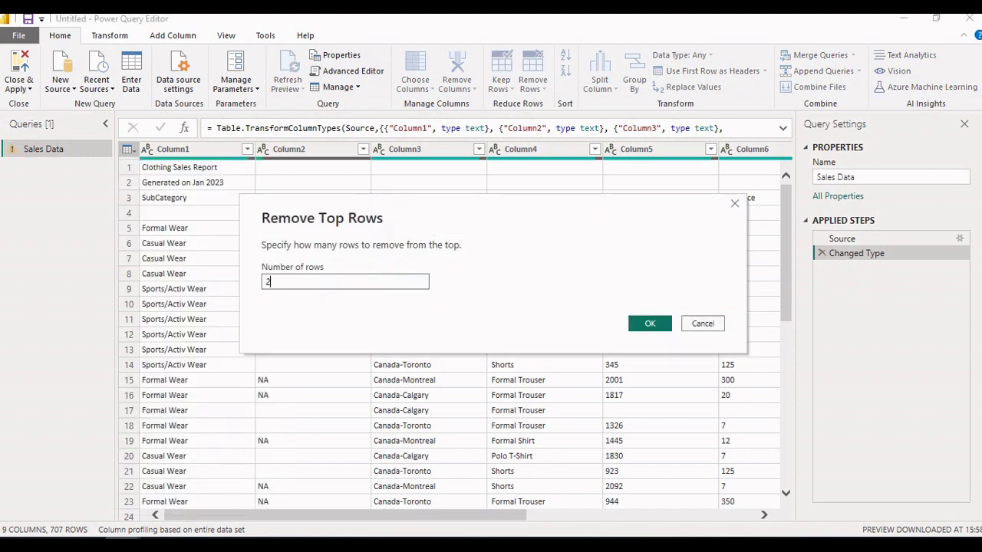
key("Return")
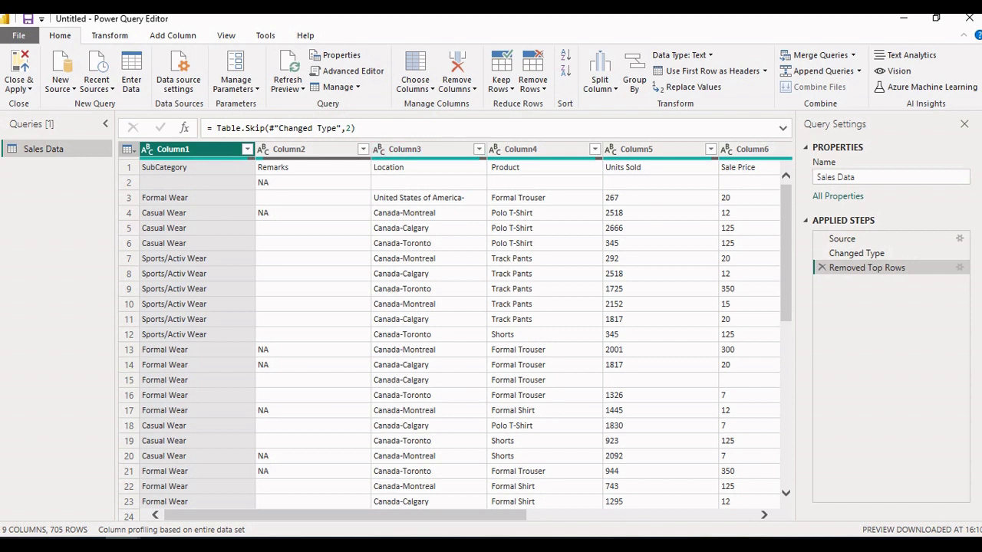
left_click(128, 167)
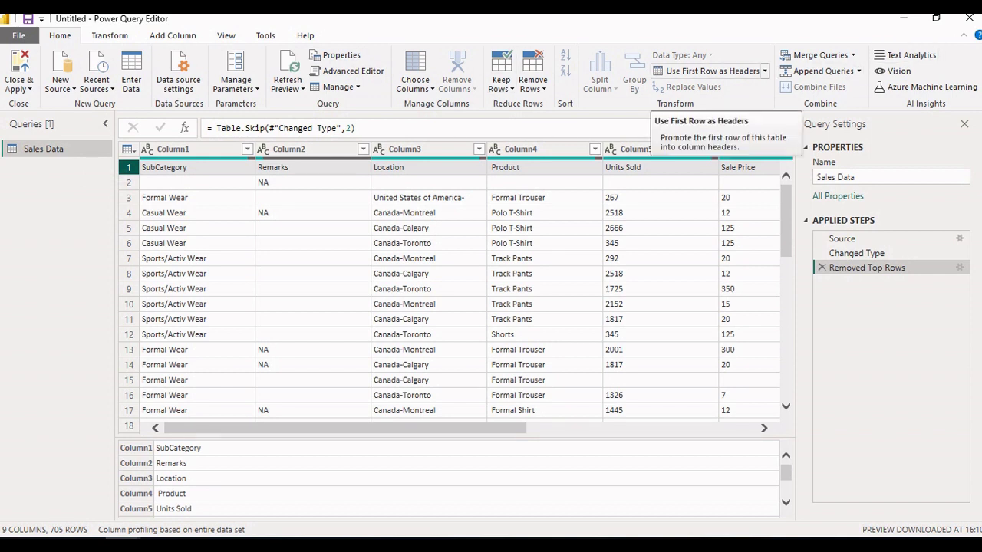
left_click(712, 71)
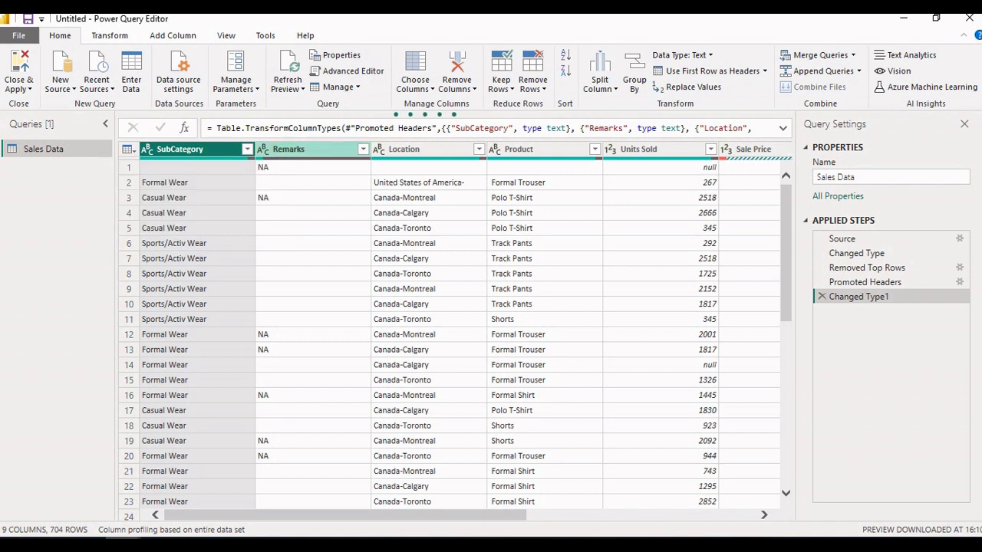
Try excluding the Remarks column by choosing all other columns to keep, and delete that applied step.
left_click(307, 148)
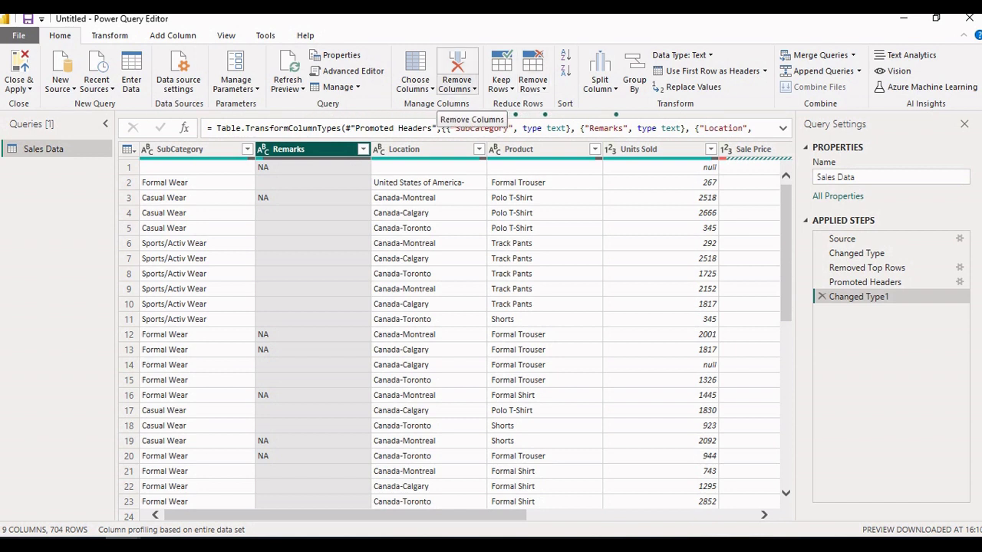
left_click(415, 73)
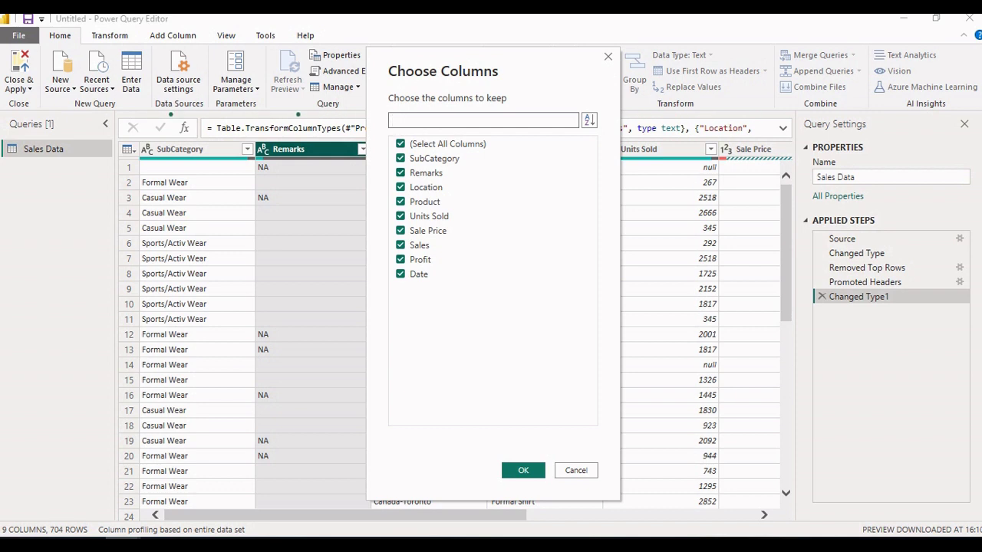
left_click(400, 173)
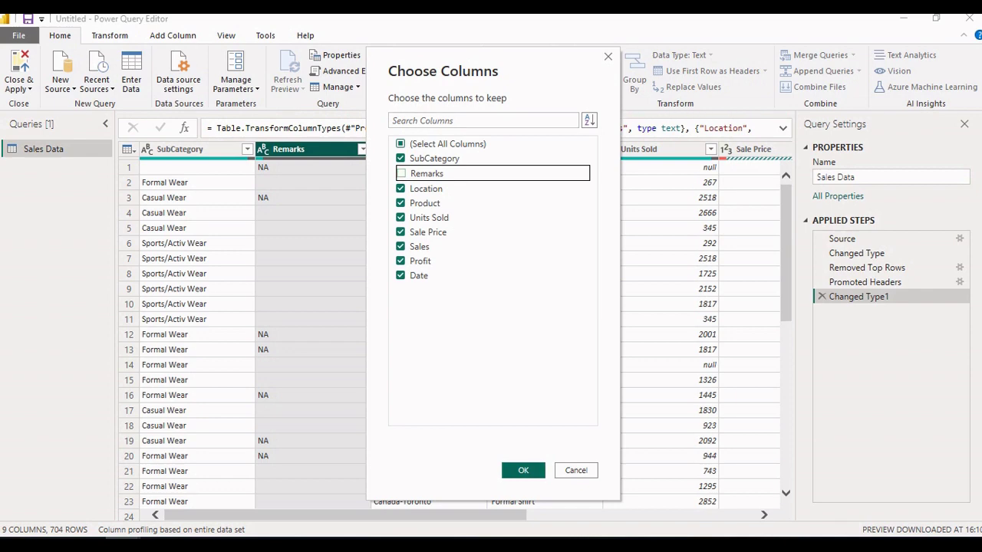
left_click(523, 470)
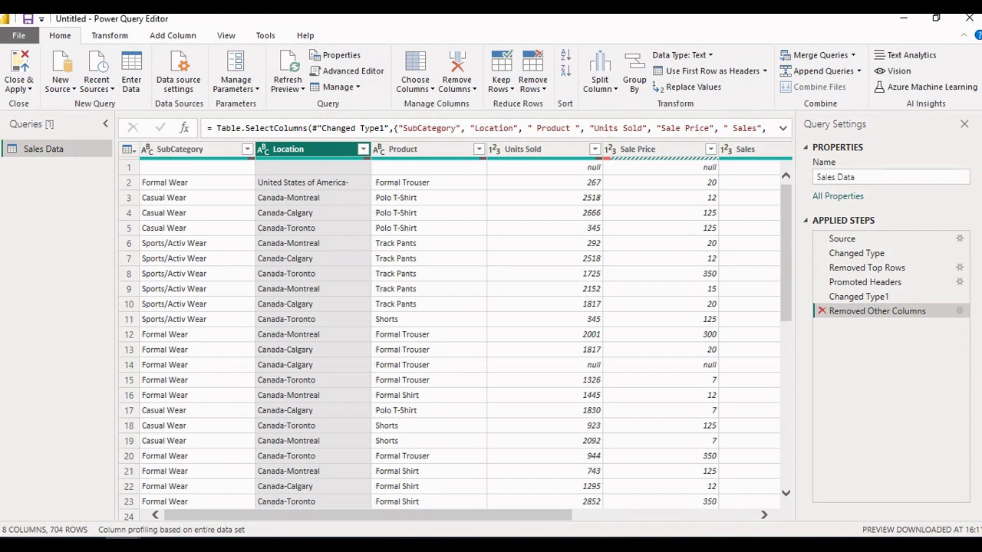
left_click(821, 311)
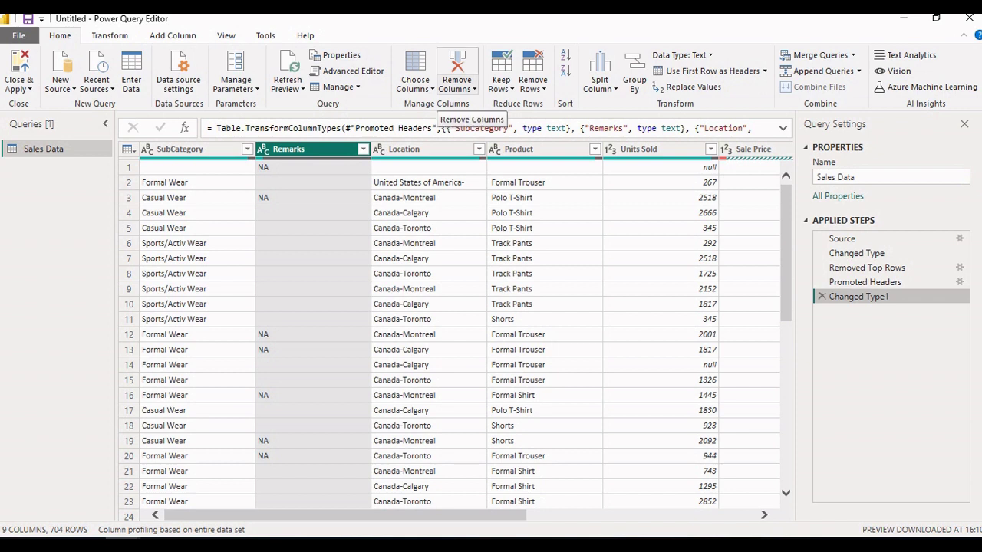
Remove the Remarks column from the table.
left_click(457, 86)
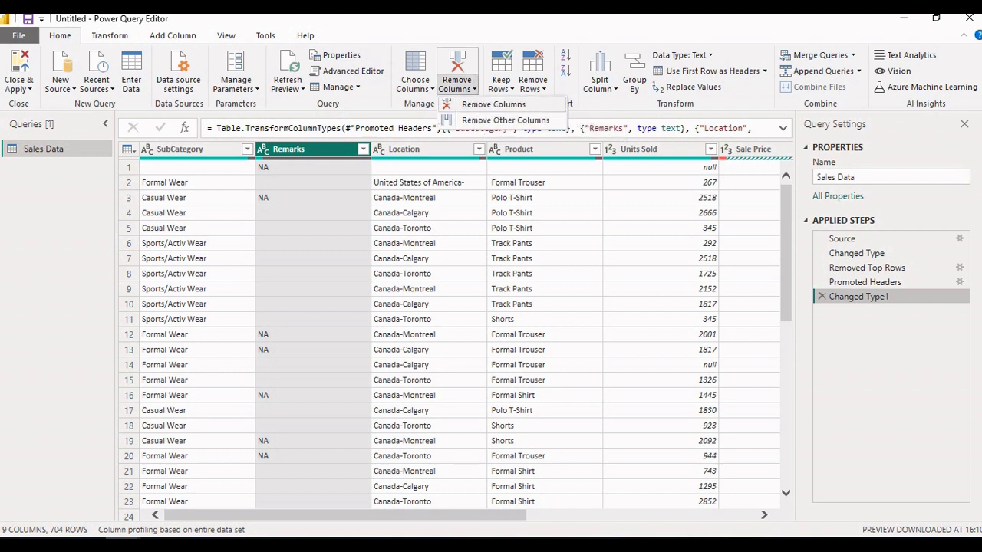
left_click(493, 104)
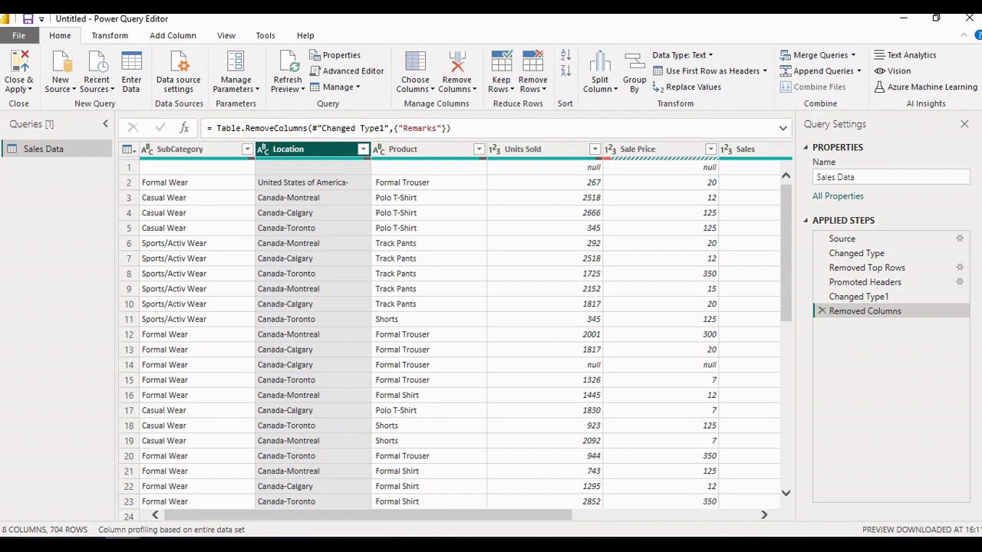
Check the data for empty rows such as the first one and remove all blank rows from the table.
left_click(129, 167)
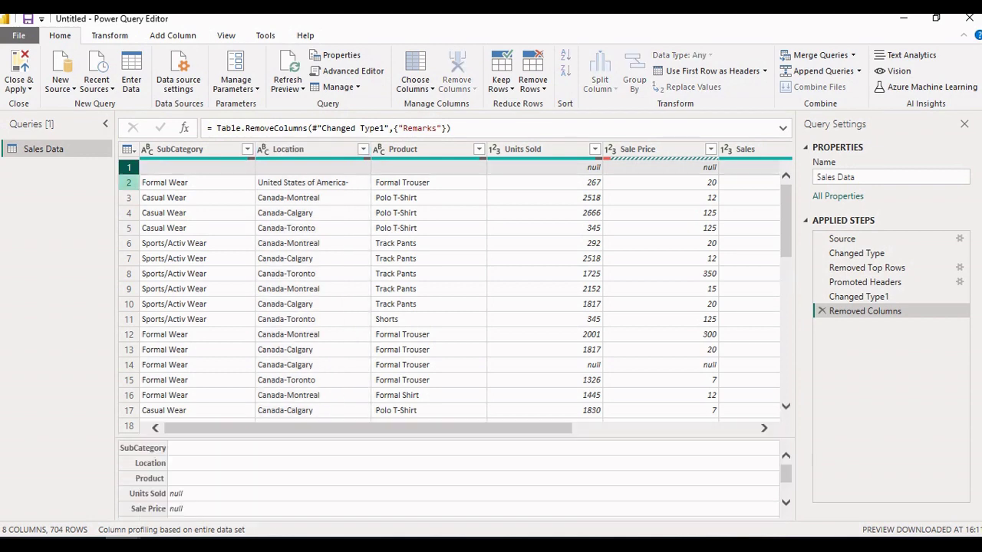
scroll(454, 297, "down", 10)
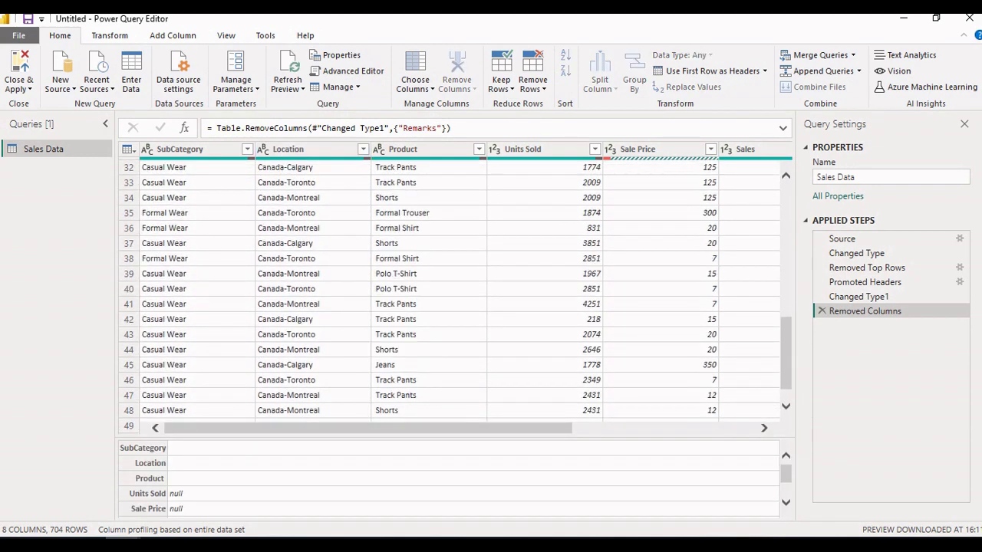
scroll(455, 297, "up", 10)
scroll(454, 297, "down", 11)
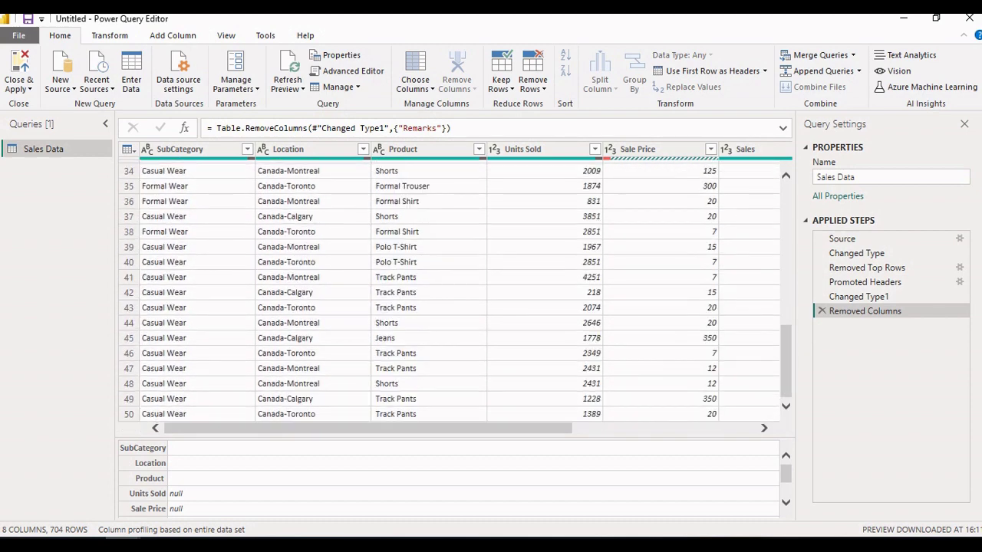
scroll(455, 297, "up", 11)
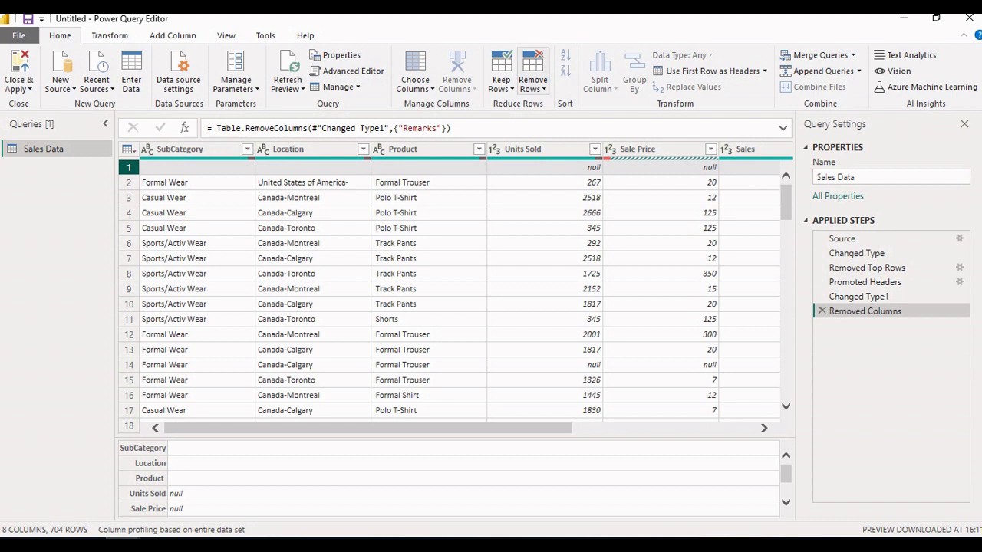
left_click(532, 81)
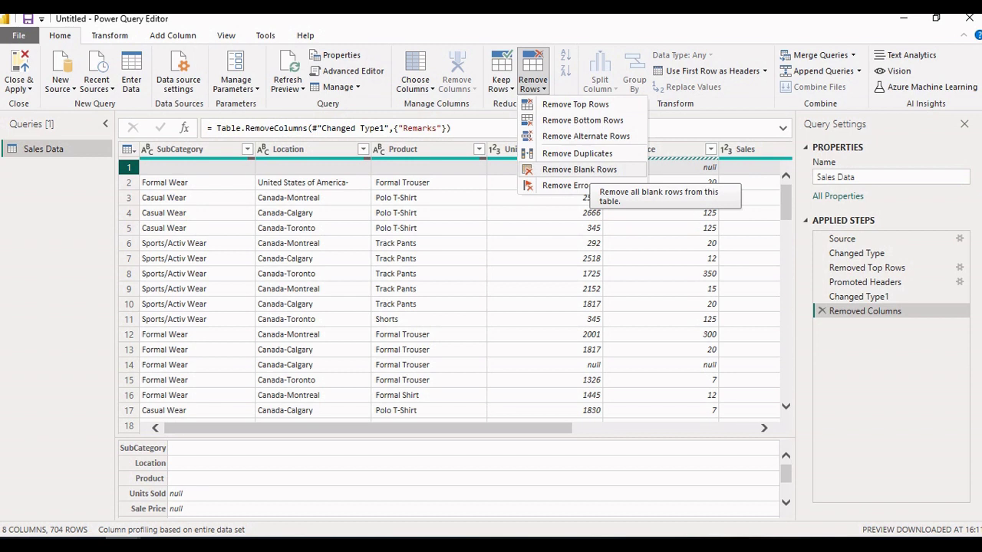
left_click(579, 168)
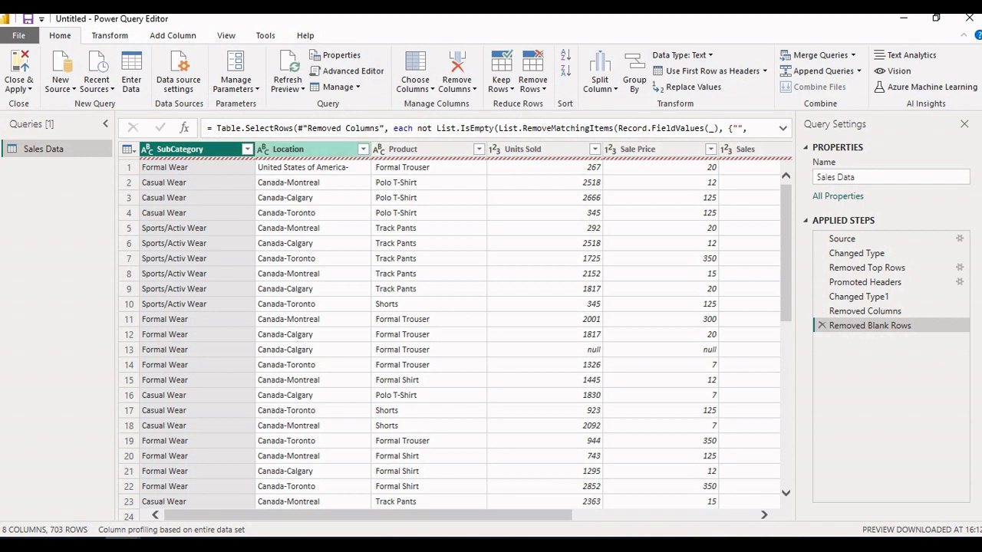
Split the Location column at each occurrence of the custom hyphen delimiter.
left_click(307, 149)
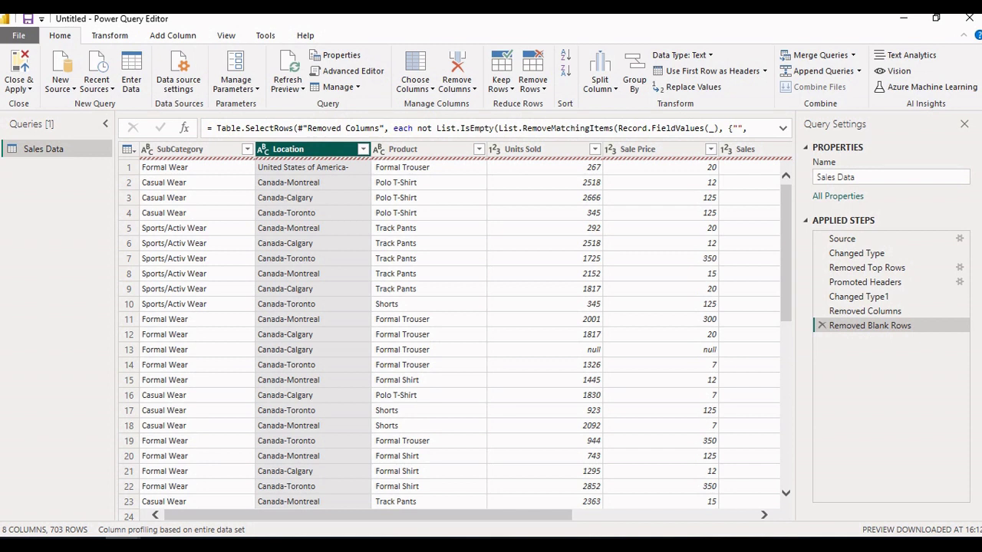
left_click(599, 83)
left_click(632, 104)
left_click(600, 81)
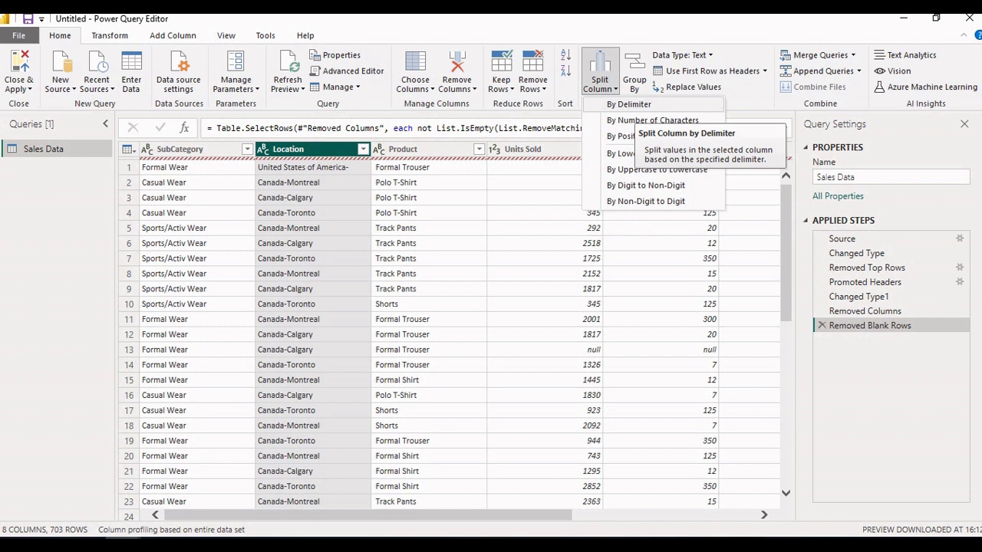
left_click(629, 104)
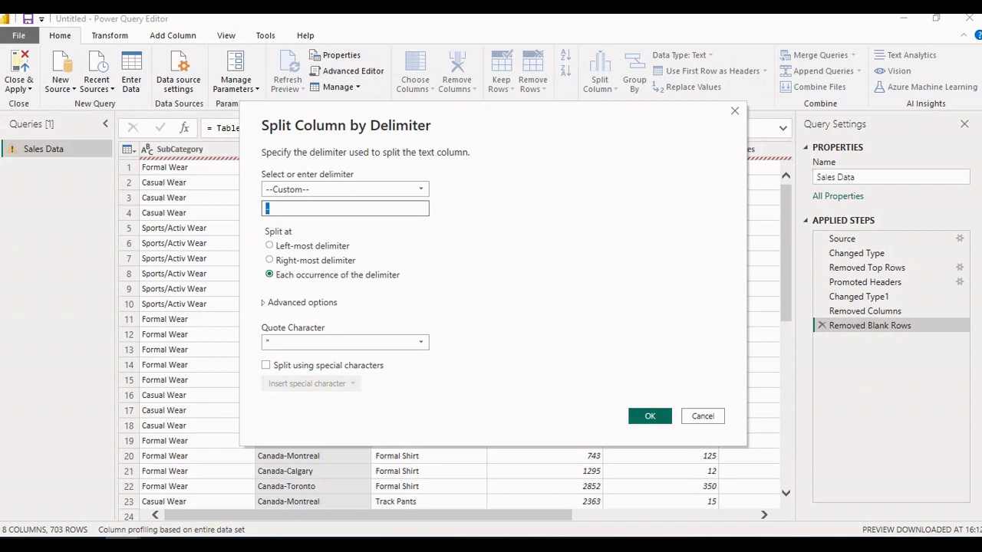
key("Return")
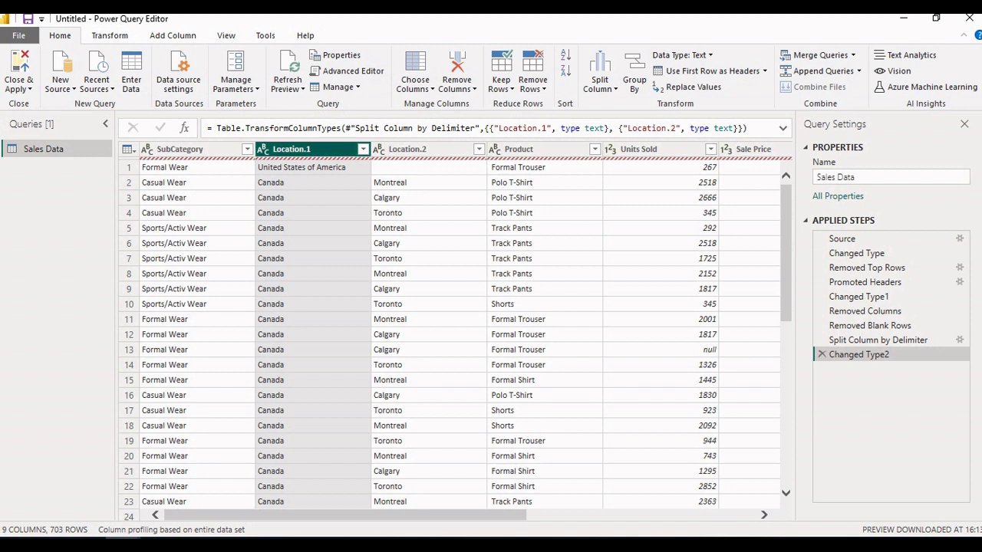
Rename the Location.1 column to Country.
left_click(407, 149, "ctrl")
double_click(291, 149)
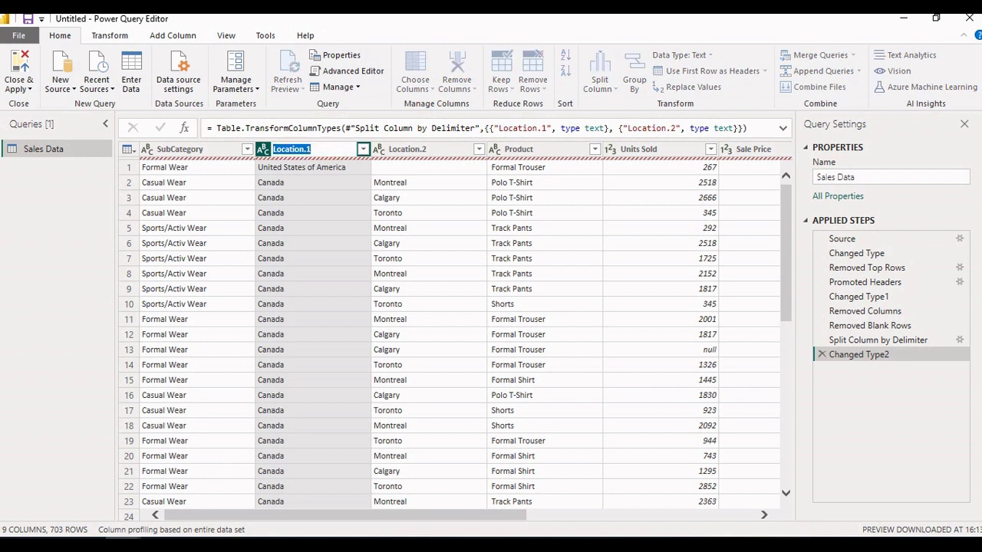
type("Country")
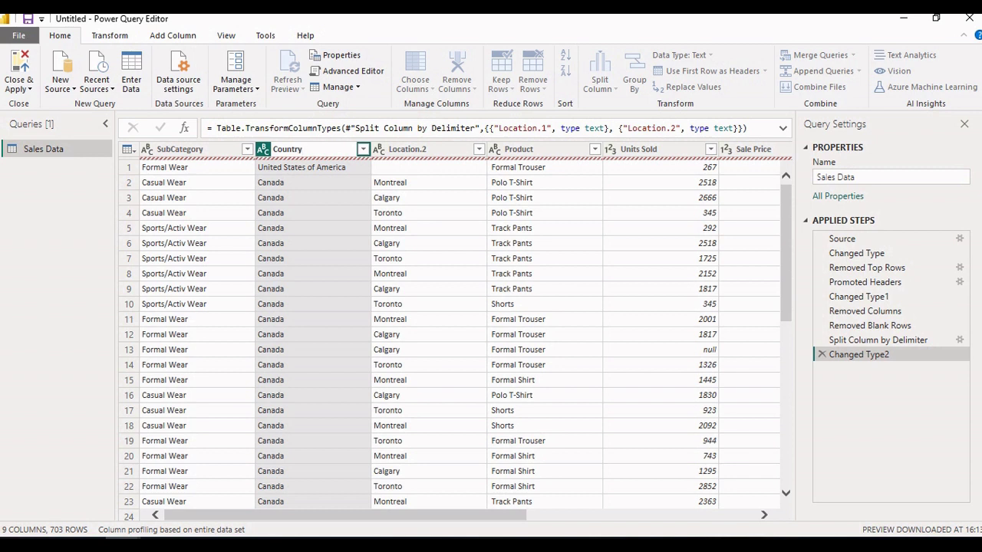
Rename the Location.2 column to State.
left_click(422, 149)
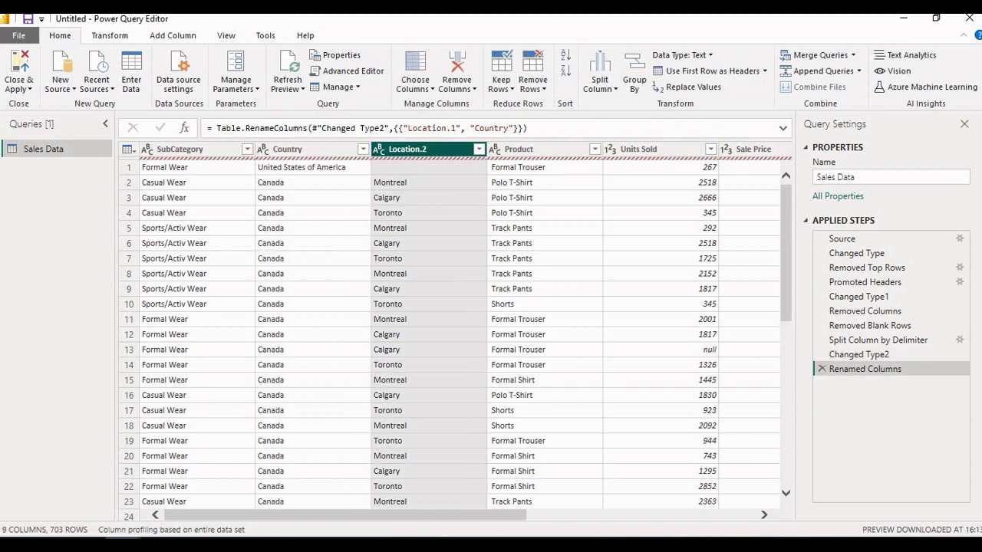
key("F2")
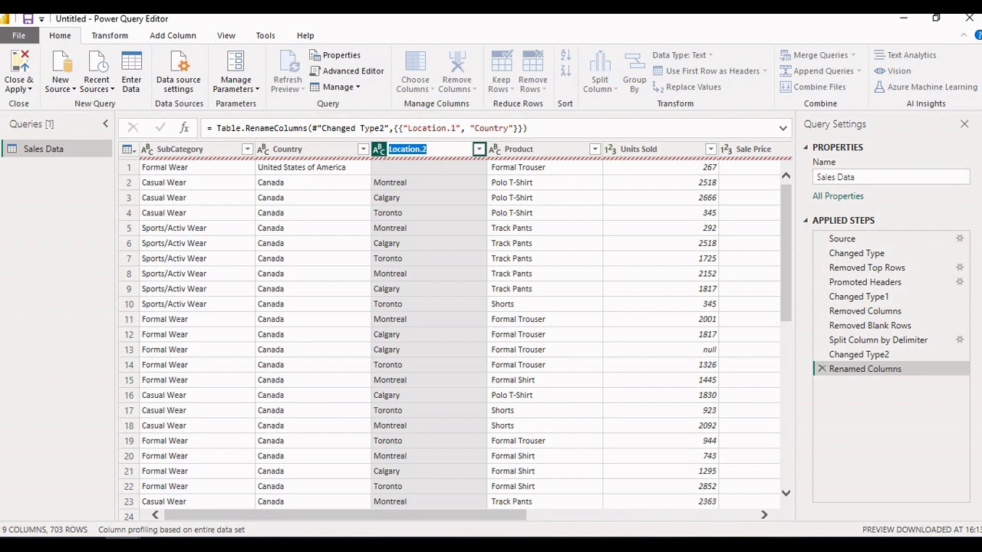
type("State")
key("Return")
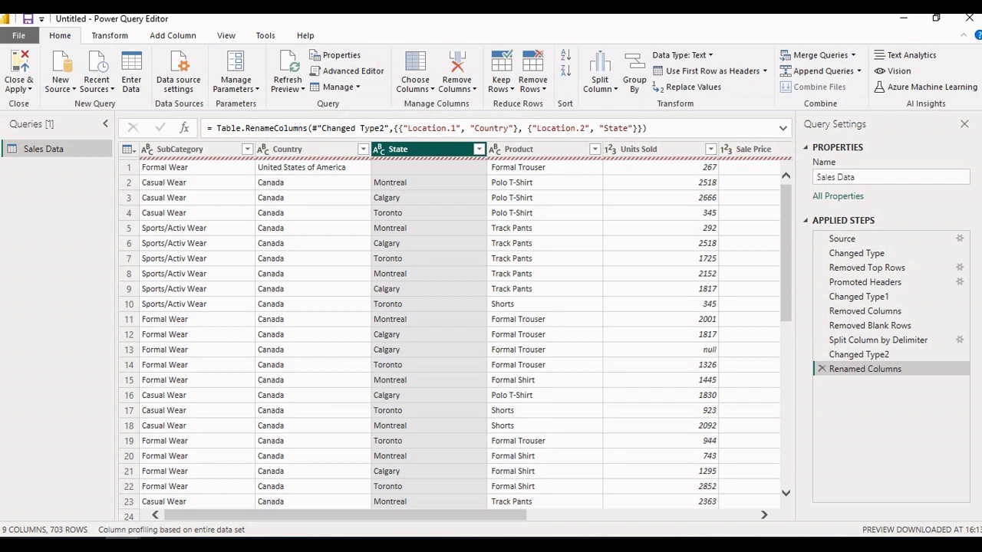
Check the State column's distinct values for blanks and replace its empty values with NA.
left_click(478, 149)
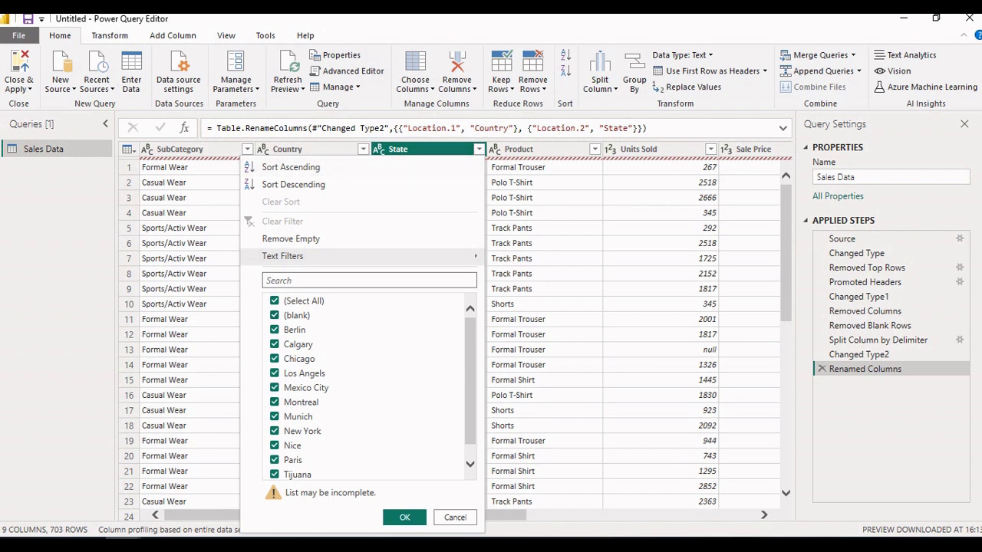
left_click(442, 517)
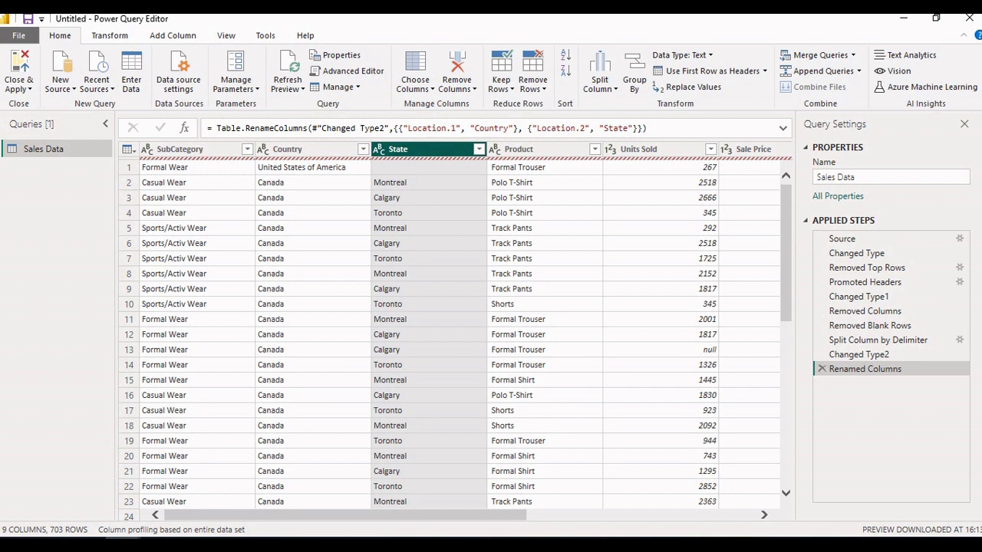
left_click(687, 86)
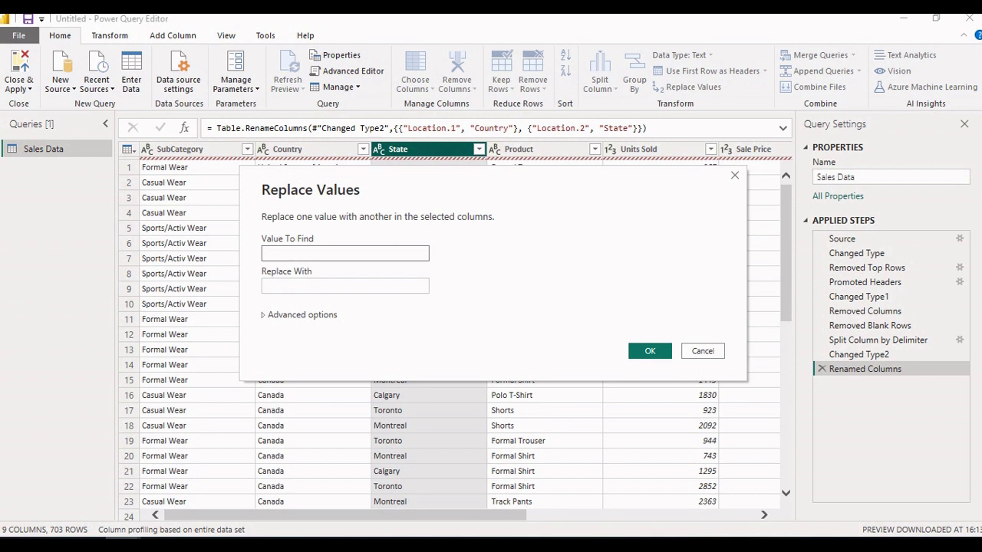
left_click(266, 286)
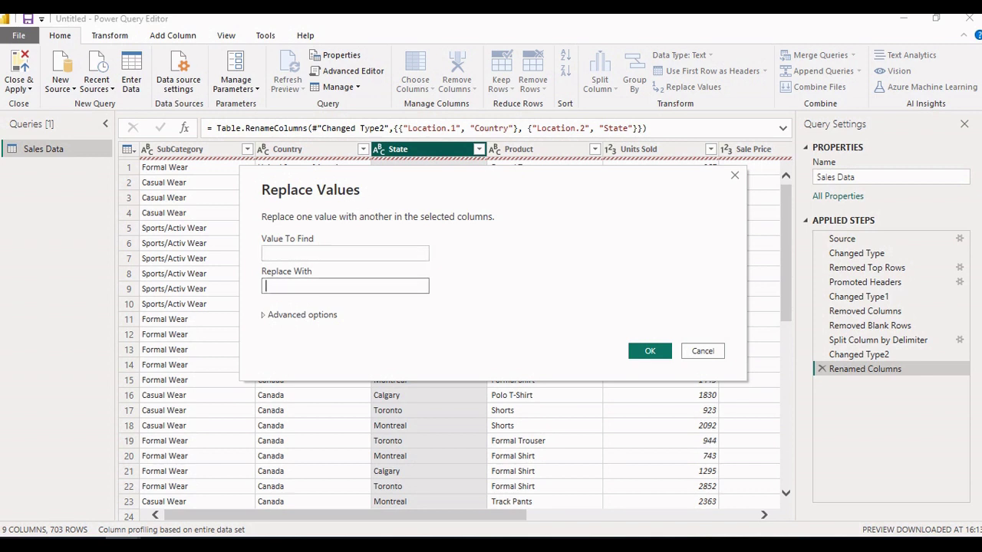
type("NA")
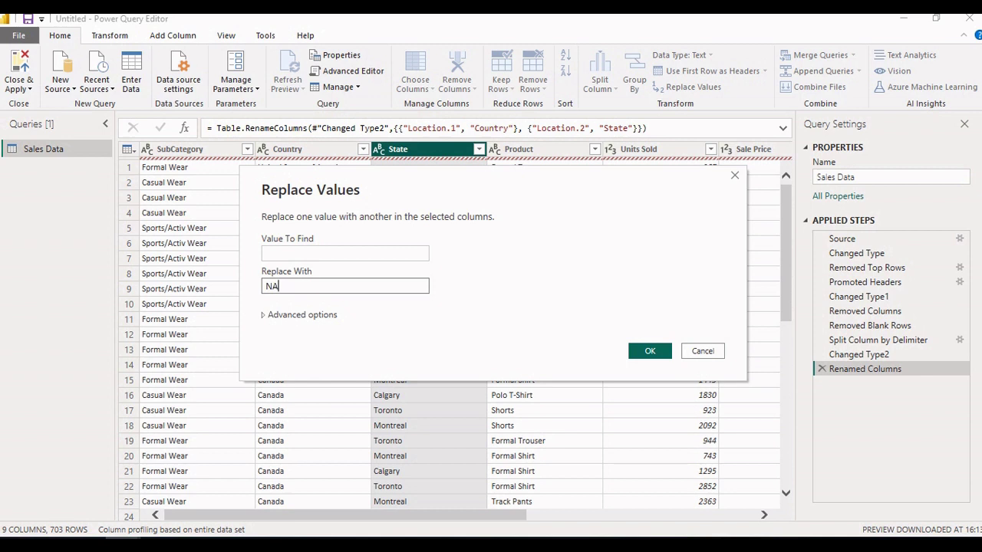
key("Return")
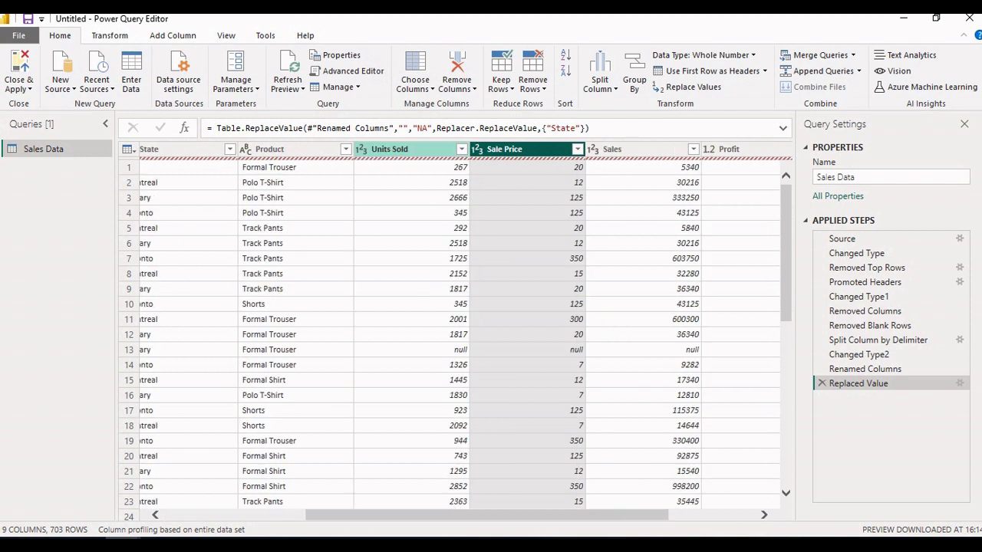
Replace null values with 0 in the Units Sold, Sale Price, Sales and Profit columns.
left_click(406, 149)
left_click(506, 149, "ctrl")
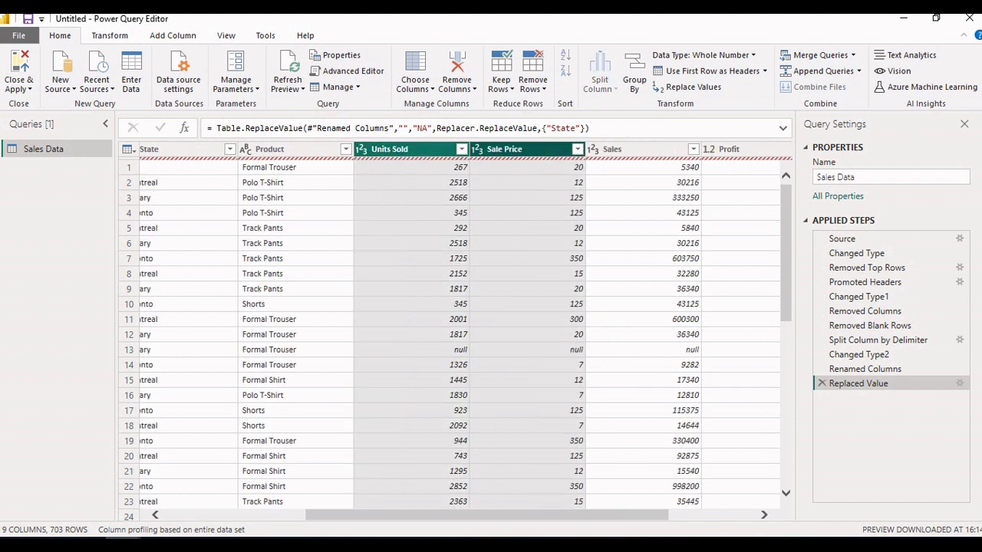
left_click(614, 148, "ctrl")
left_click(729, 149, "ctrl")
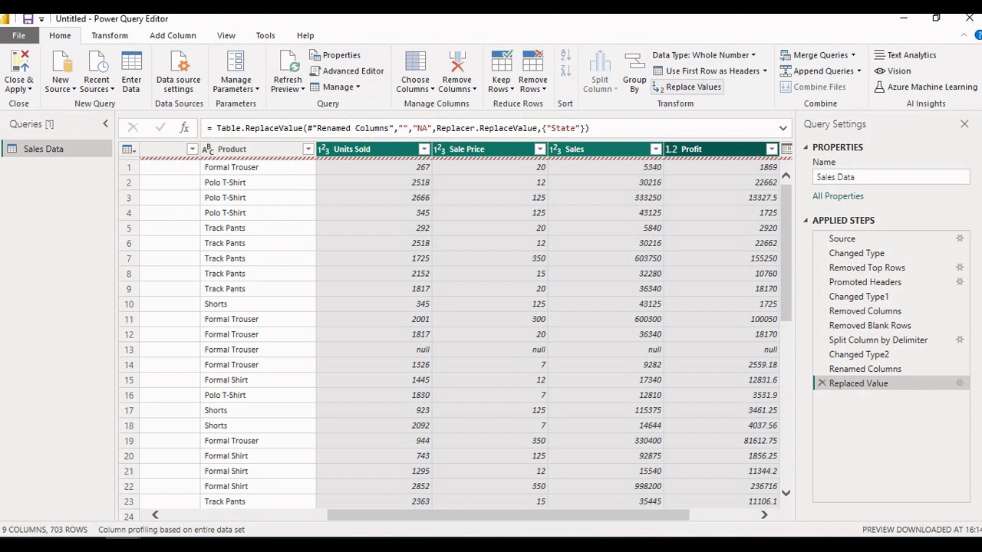
left_click(688, 87)
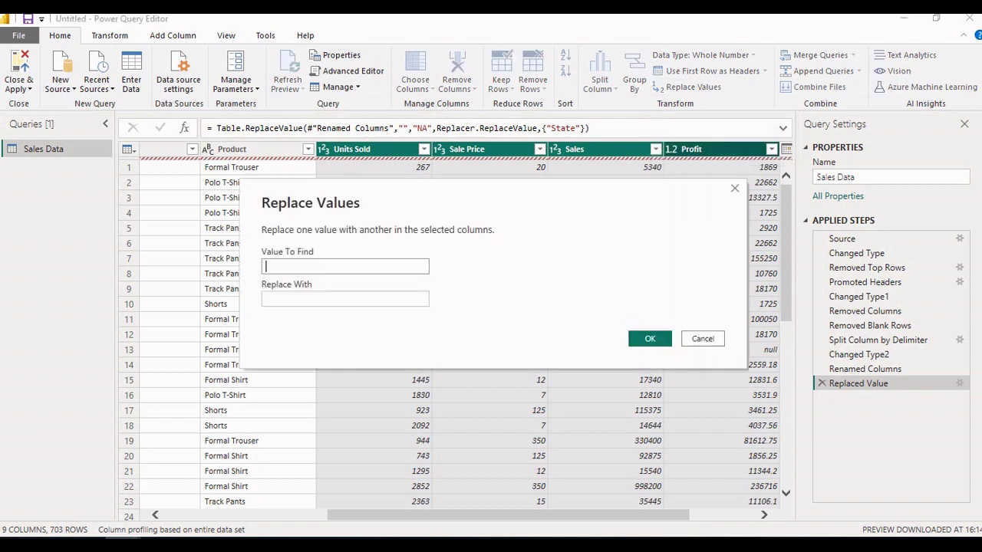
type("null")
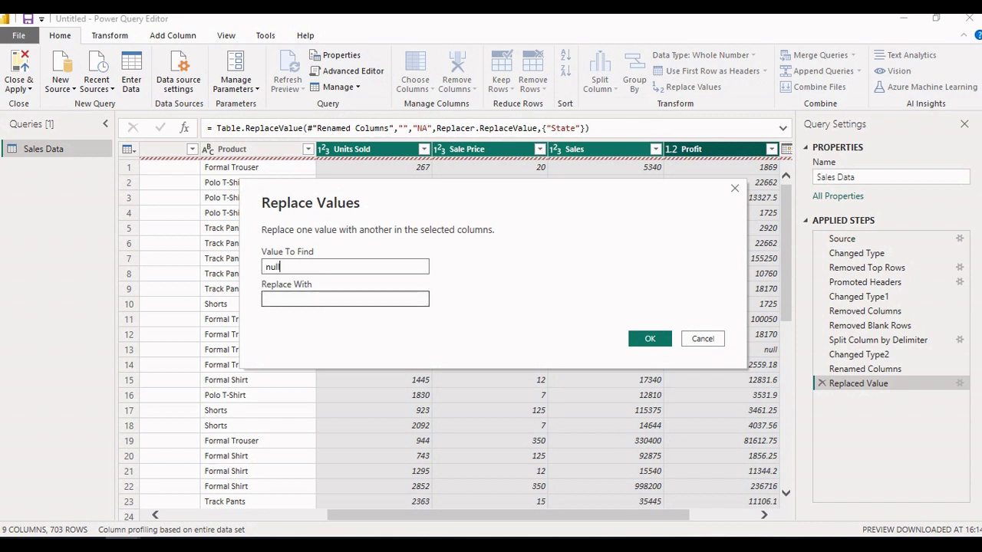
left_click(344, 299)
type("0")
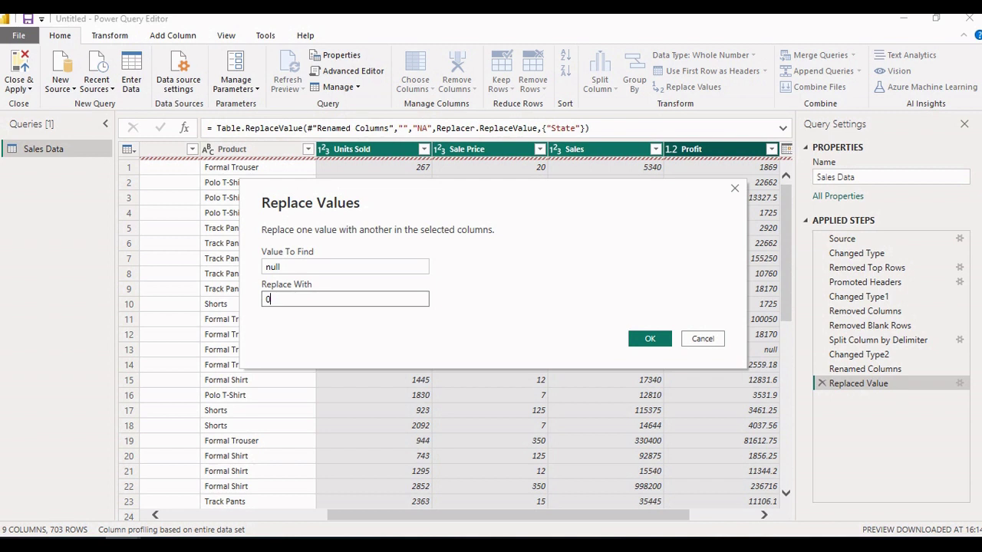
key("Return")
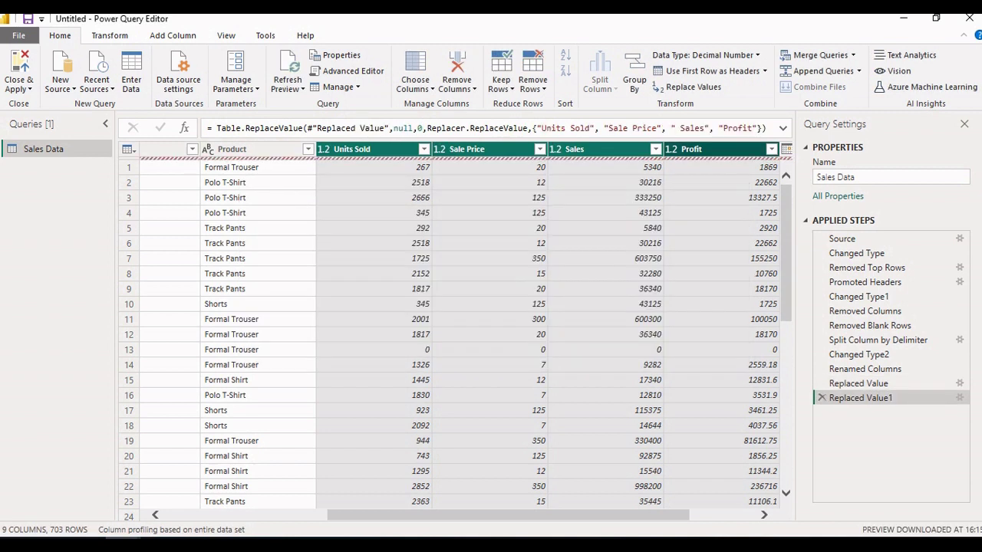
Examine the data type options for the SubCategory column and the data types of the other columns through Date.
scroll(459, 334, "right", 3)
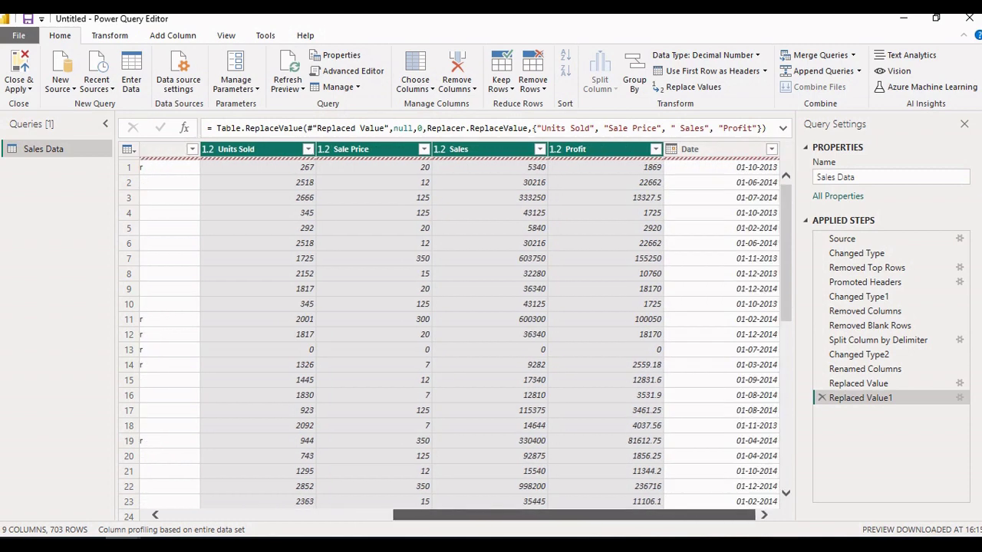
left_click(197, 334)
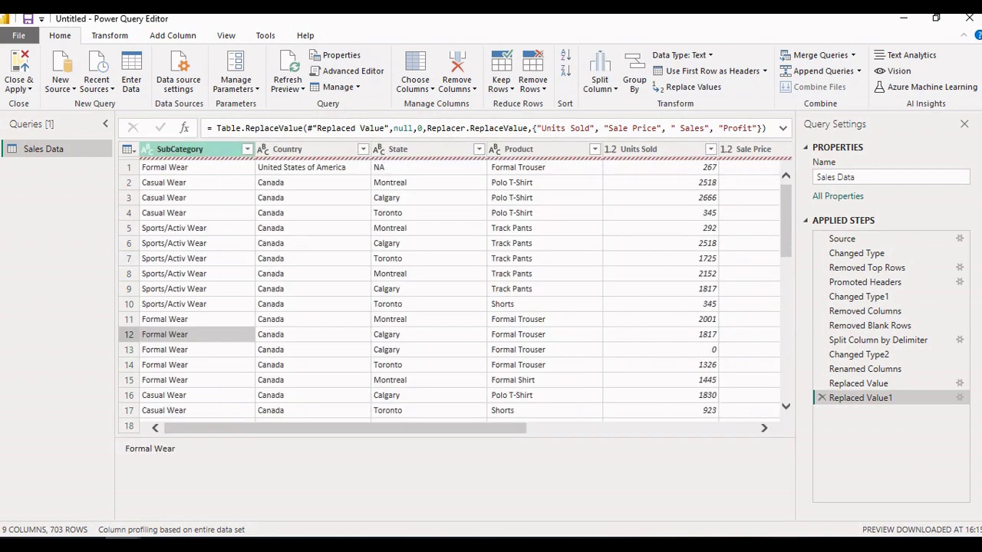
left_click(197, 198)
left_click(189, 149)
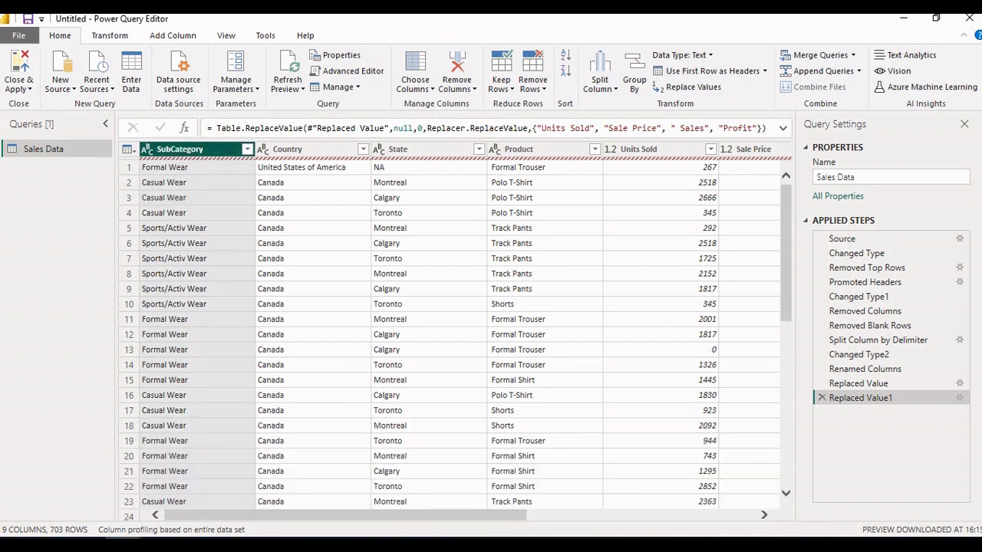
left_click(147, 149)
left_click(146, 149)
left_click(146, 149)
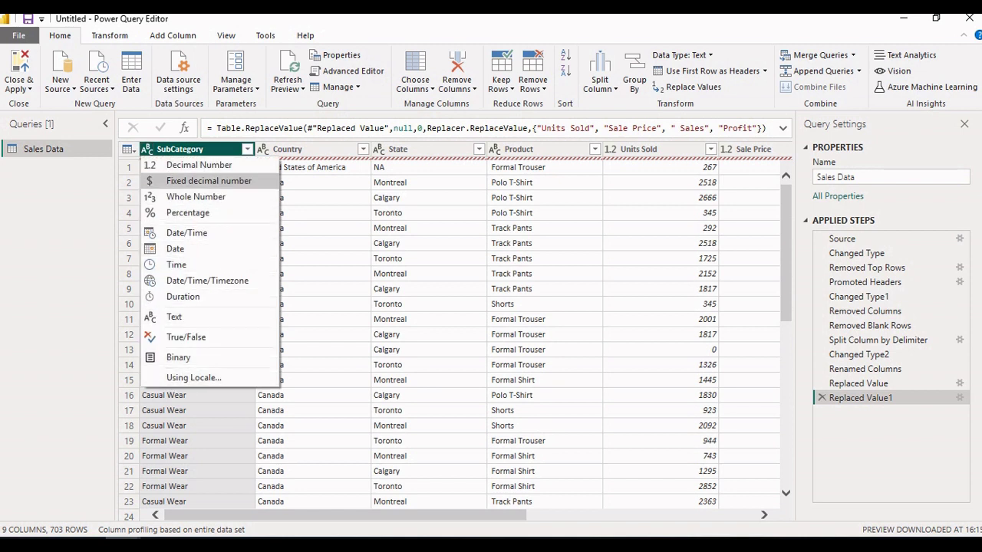
left_click_drag(345, 515, 382, 515)
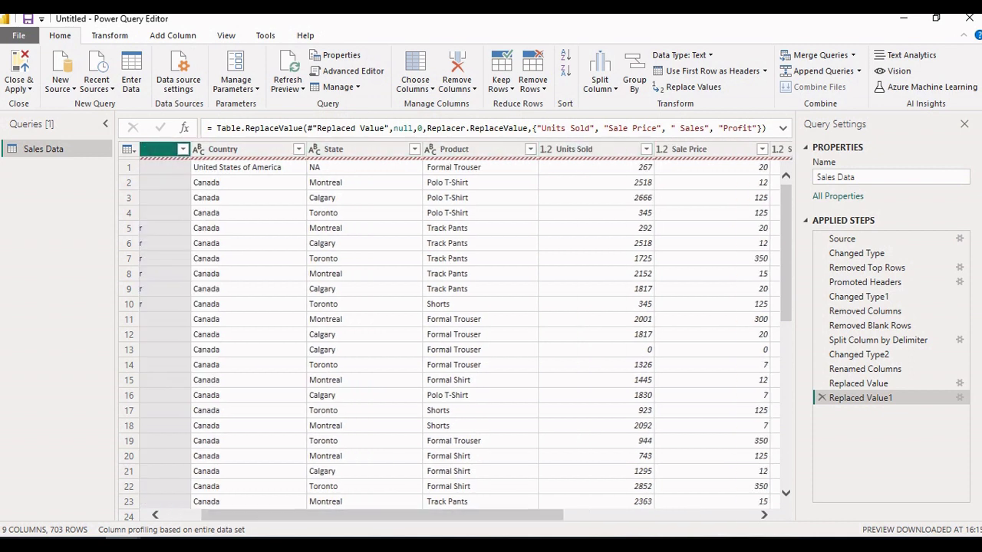
scroll(452, 329, "right", 5)
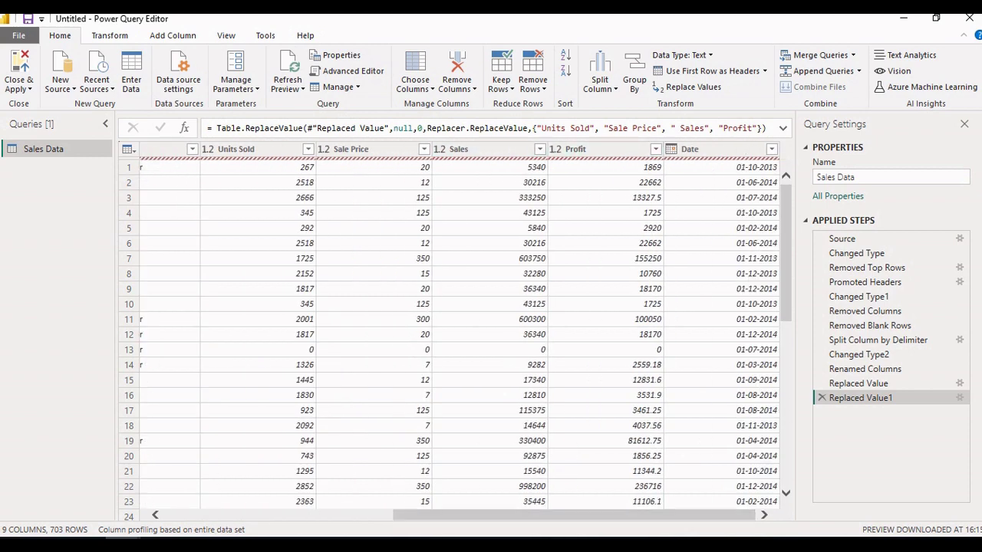
Try the Fixed decimal number data type on the Profit column, and delete that type change from the applied steps.
left_click(556, 149)
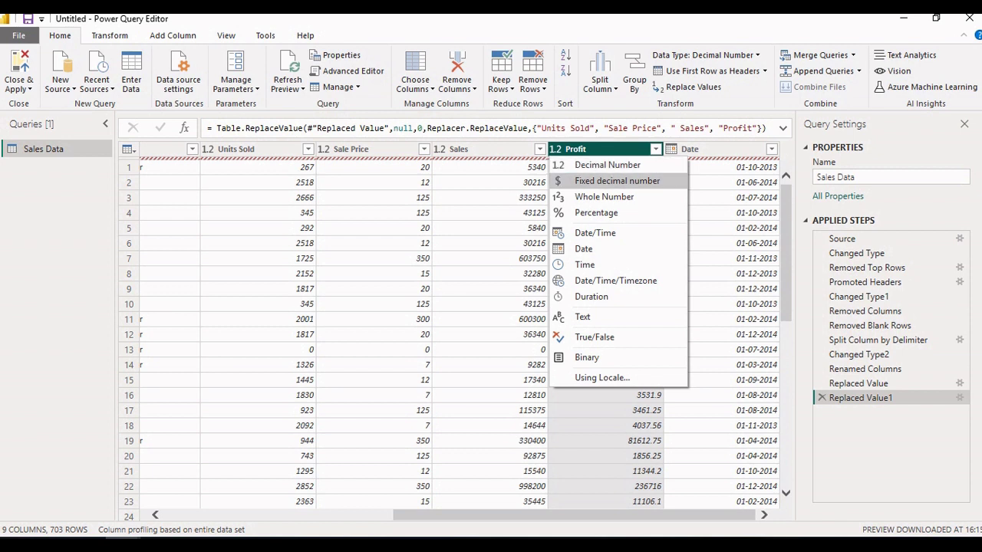
left_click(616, 180)
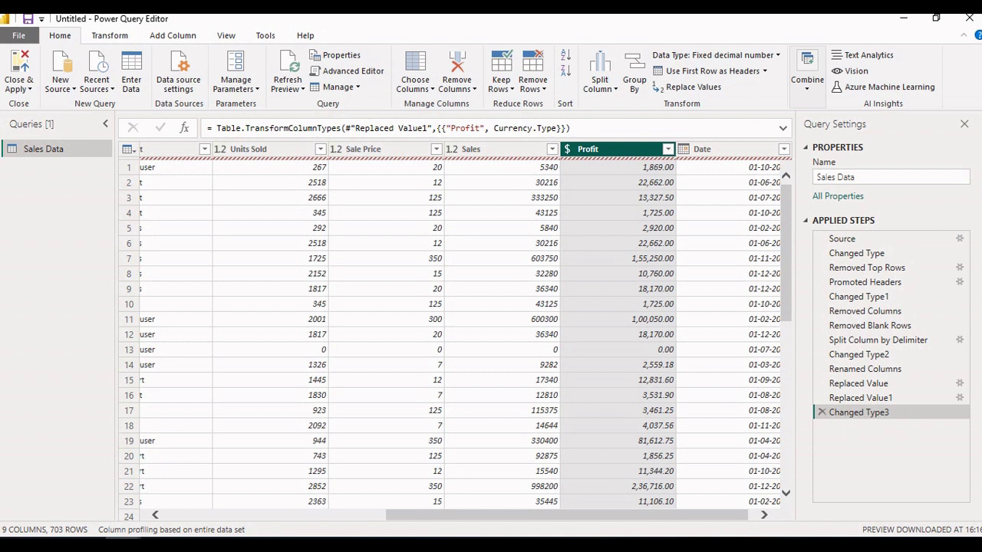
scroll(466, 331, "right", 1)
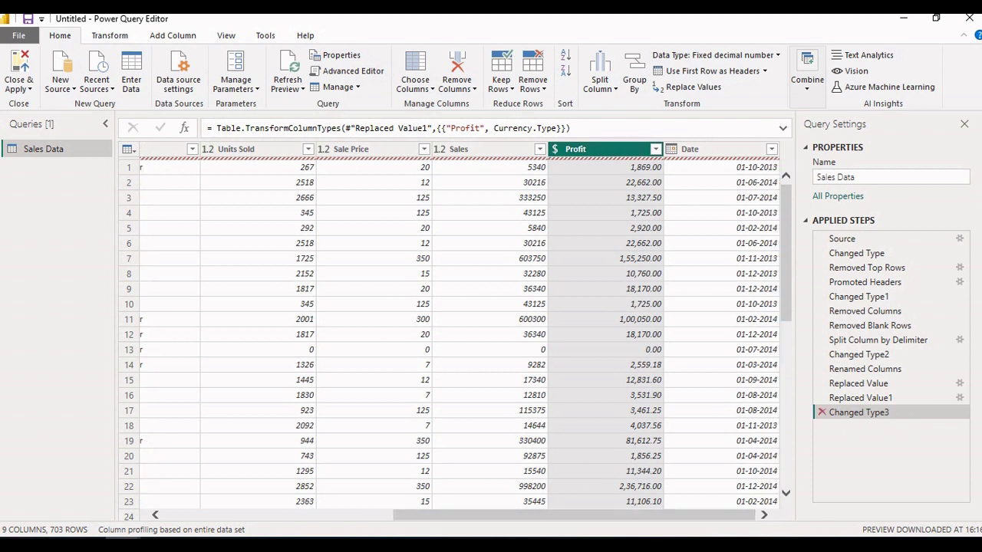
left_click(822, 412)
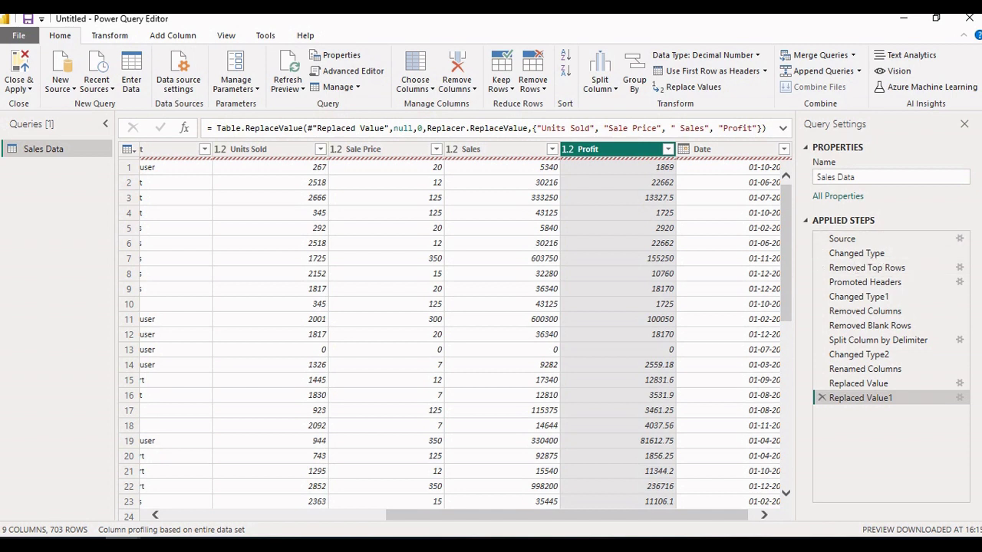
Examine the settings of the applied step that replaces empty State values with NA, leaving them unchanged.
left_click(881, 383)
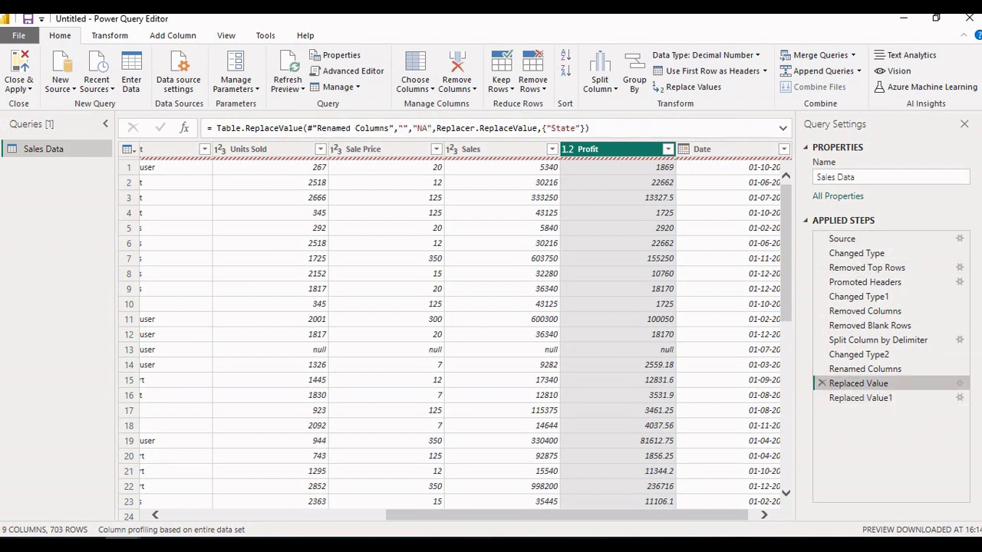
left_click(959, 383)
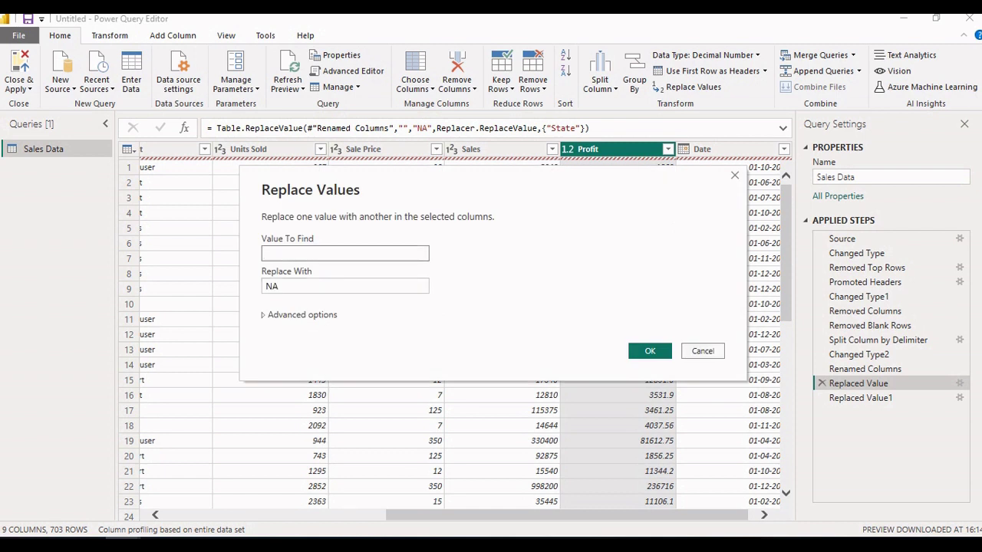
key("Escape")
Examine the State replacement step's formula and the query's full code in the Advanced Editor without editing either.
left_click(588, 128)
left_click(588, 128)
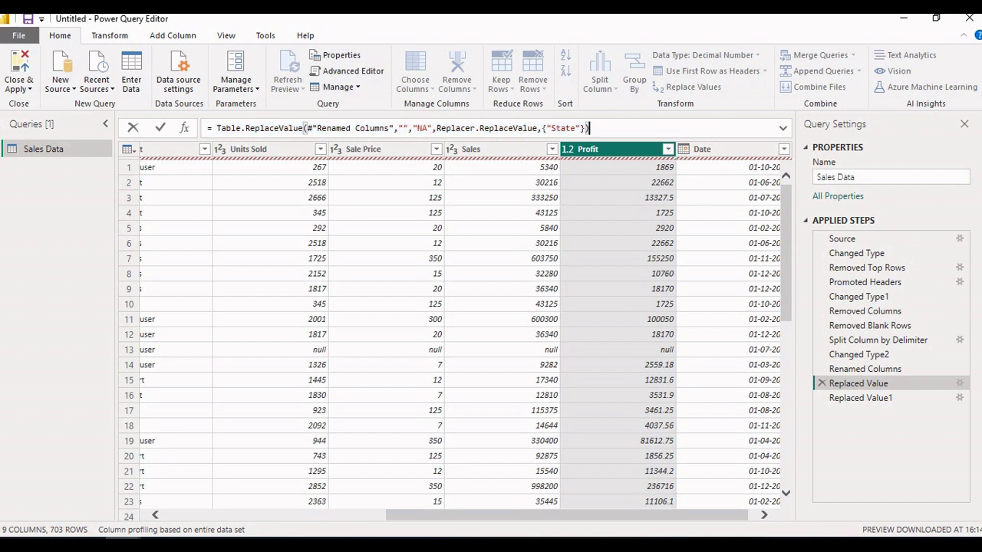
left_click(207, 128, "shift")
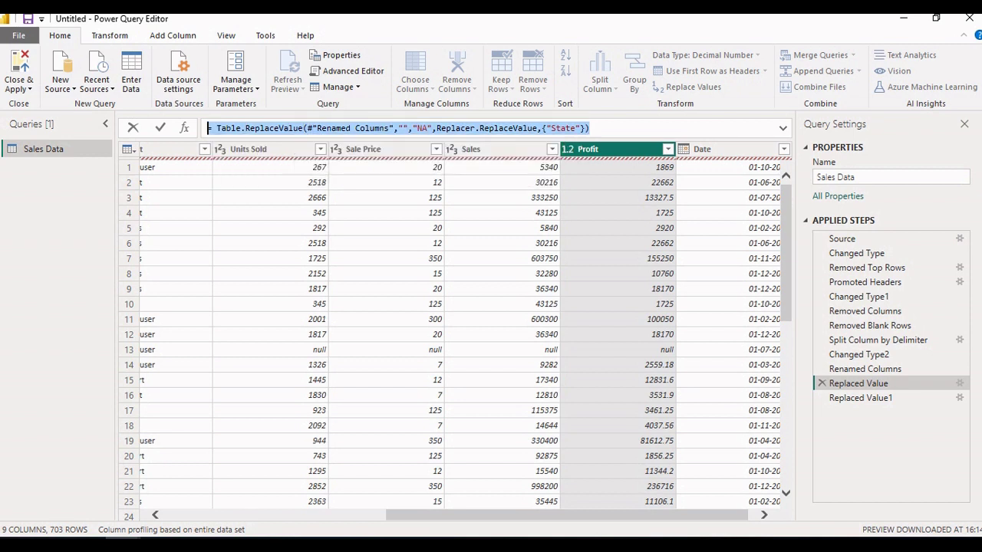
key("Escape")
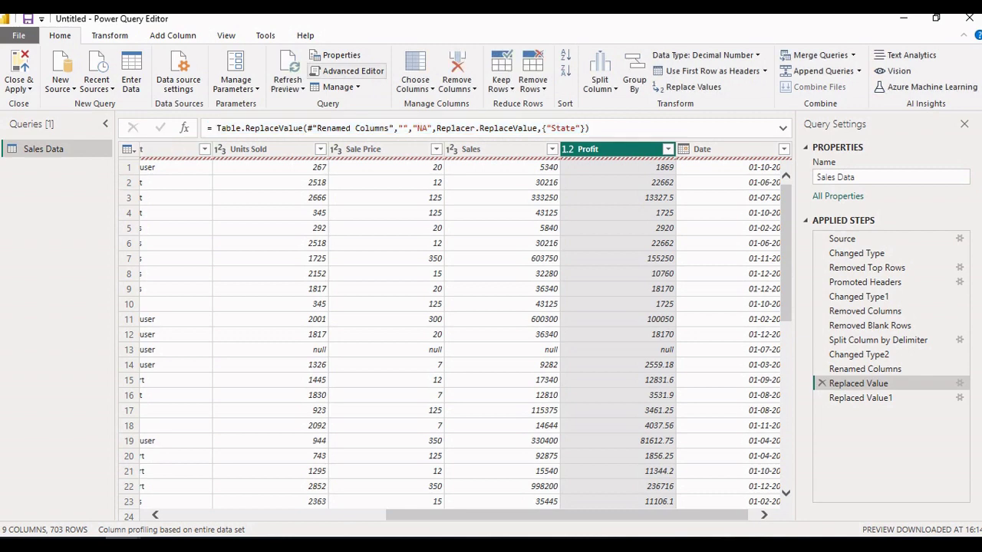
left_click(349, 71)
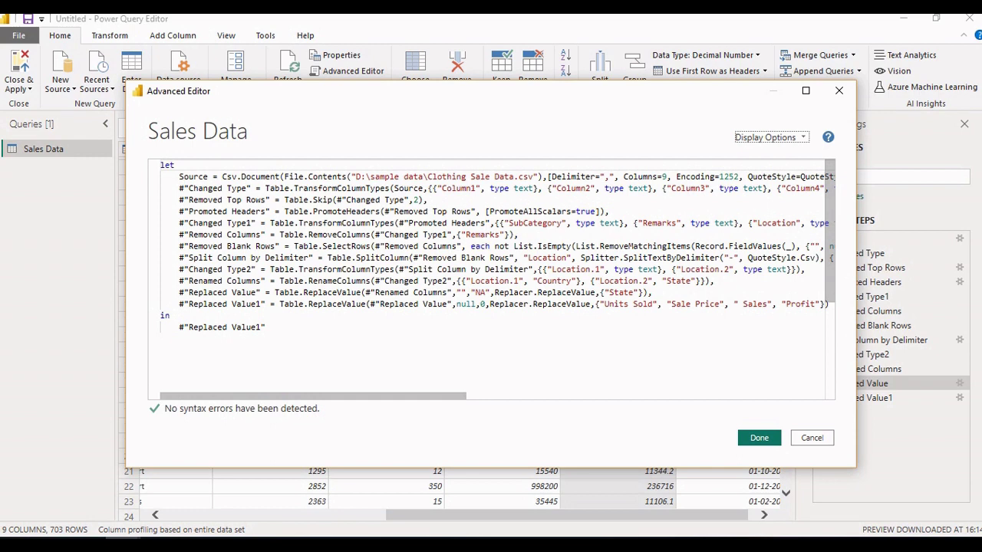
key("Escape")
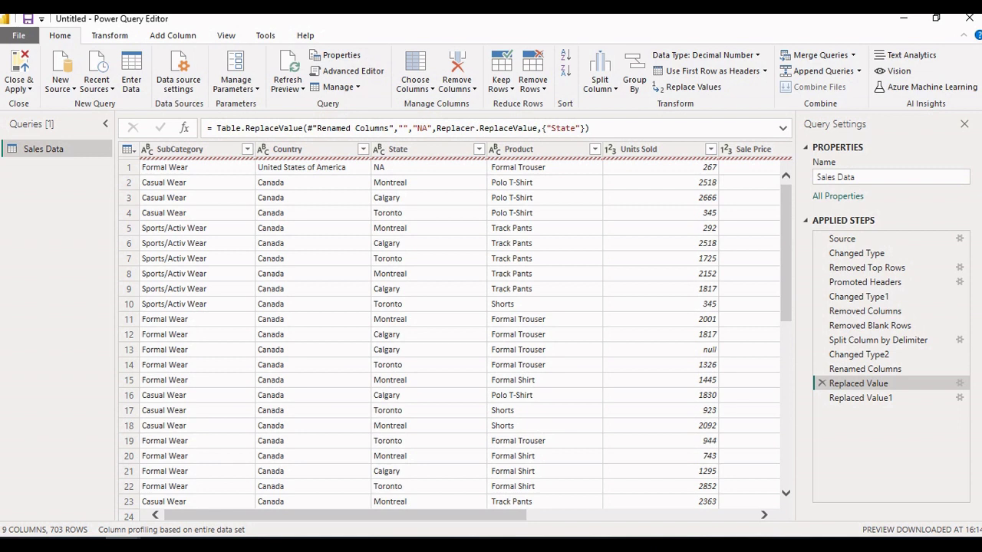